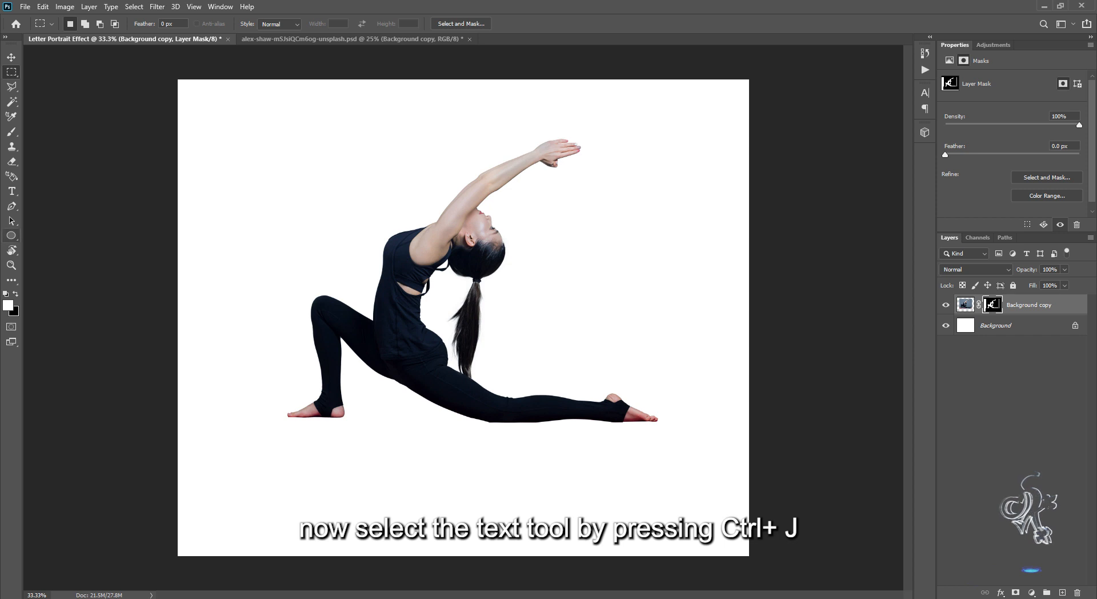
# Activate the Type tool and choose the Gabriola font.
pyautogui.click(12, 191)
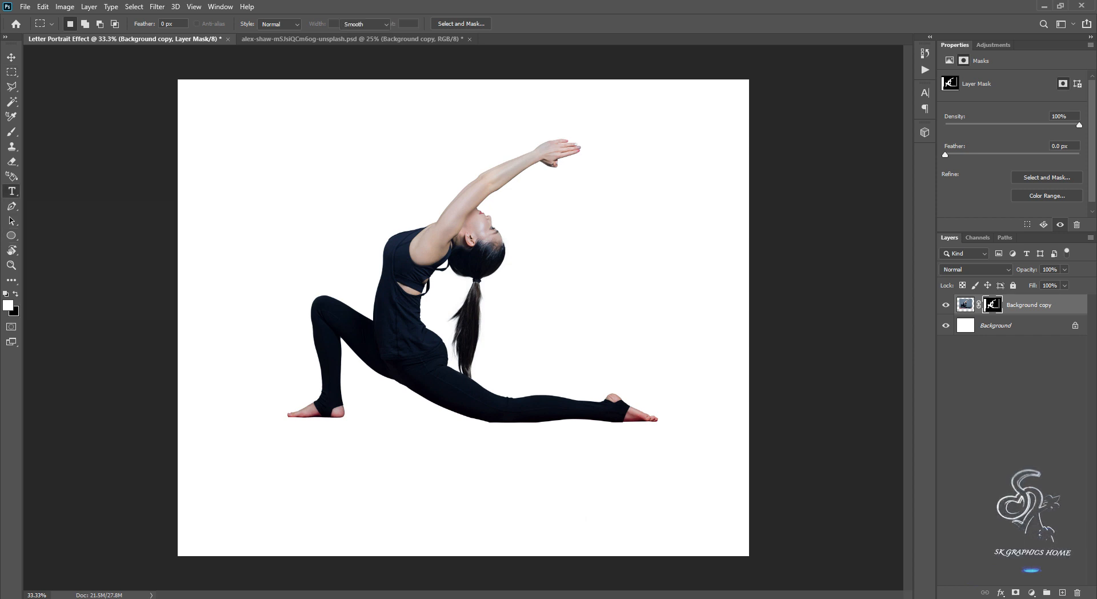
pyautogui.click(114, 23)
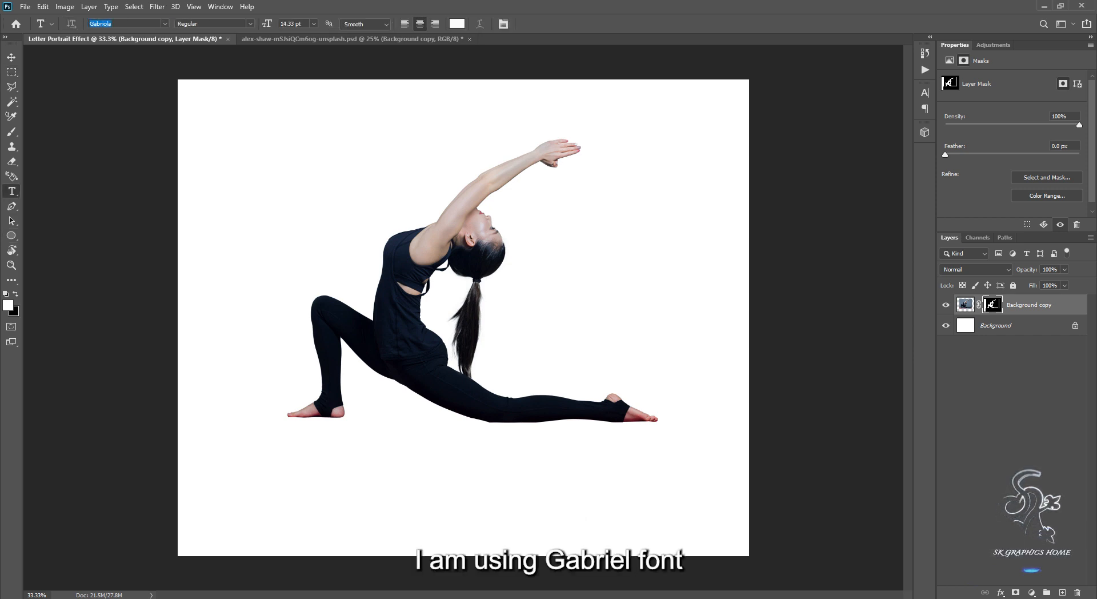
pyautogui.click(114, 24)
pyautogui.moveTo(113, 23); pyautogui.dragTo(90, 23)
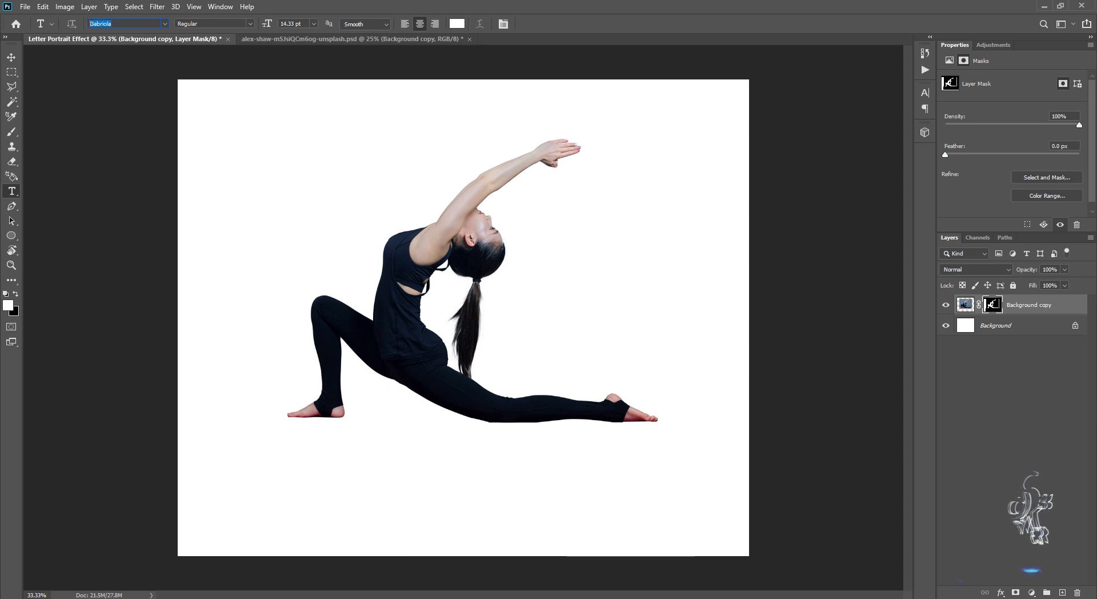
# Select the Background layer and set the text color to d3c2ba, sampled from the woman's arm.
pyautogui.click(996, 325)
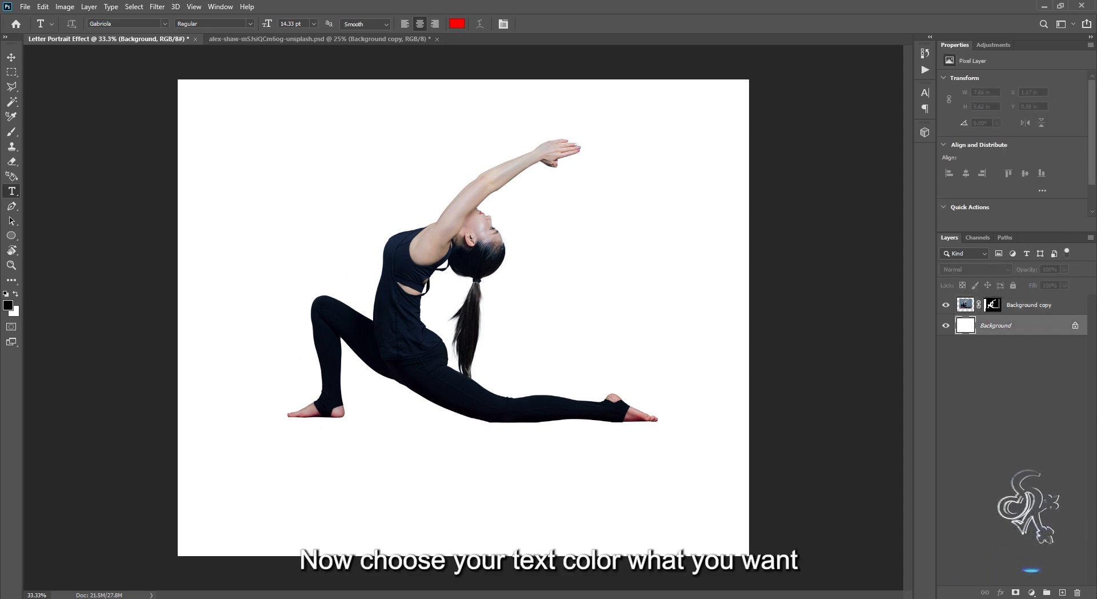
pyautogui.click(457, 23)
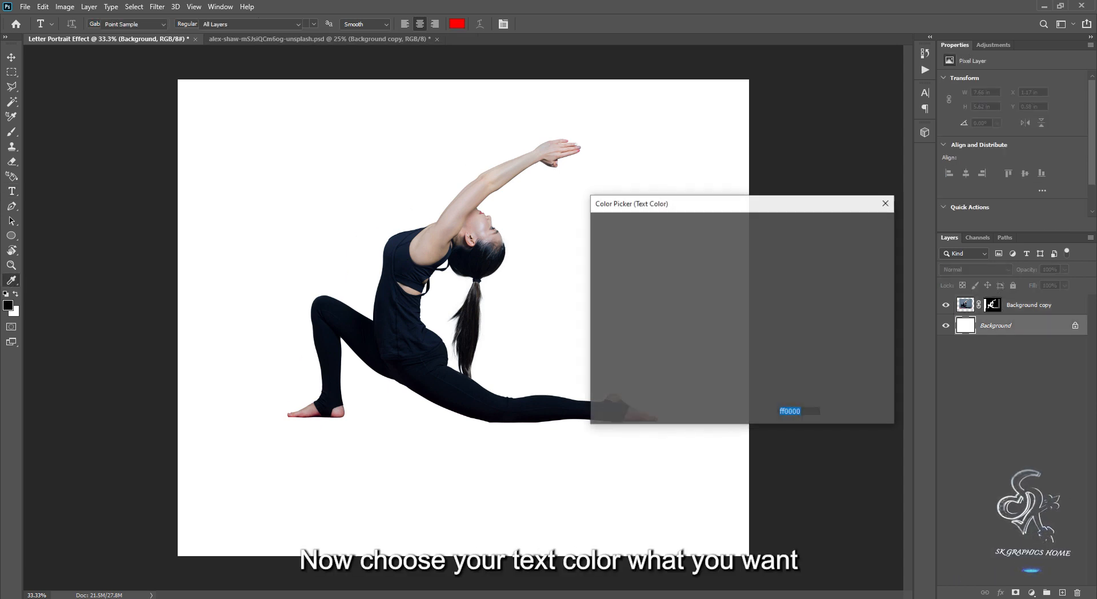
pyautogui.click(493, 179)
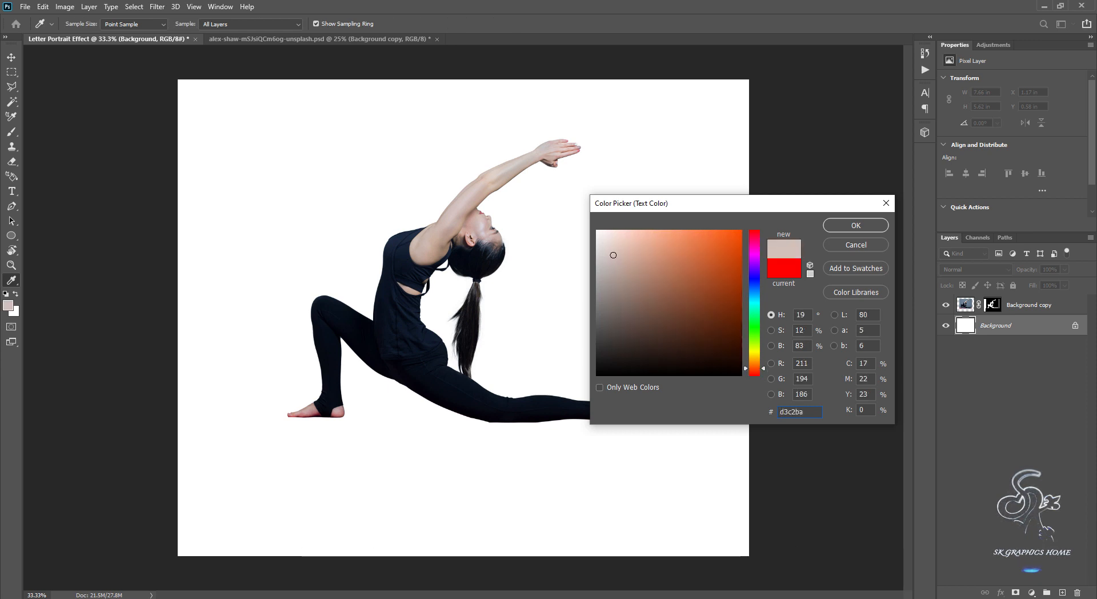
pyautogui.click(855, 225)
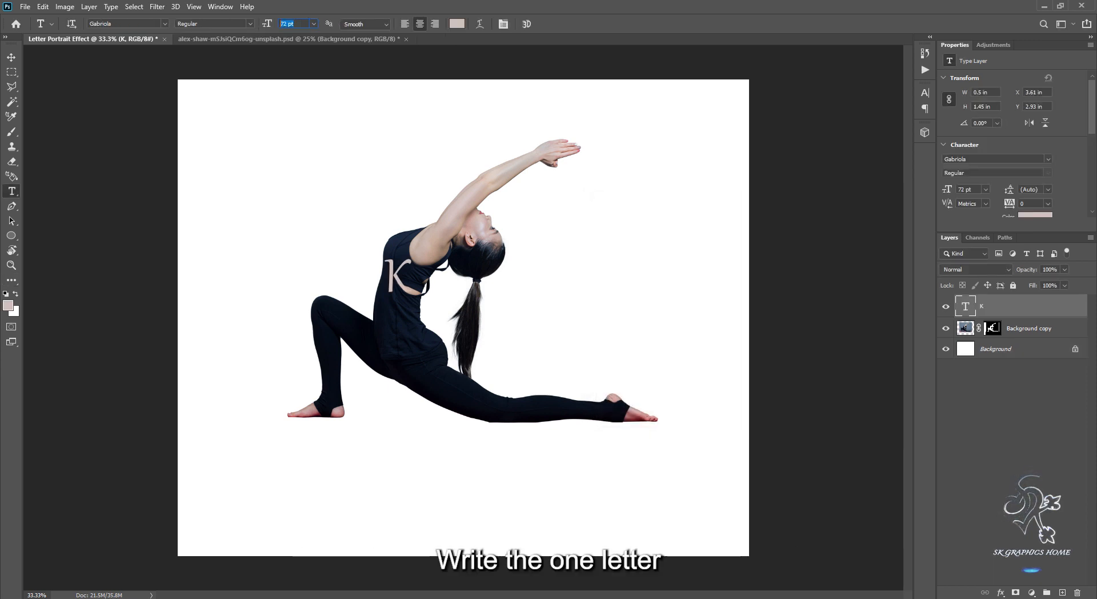
# Add the letter K at 600 pt and position it over the woman's figure.
pyautogui.write('600')
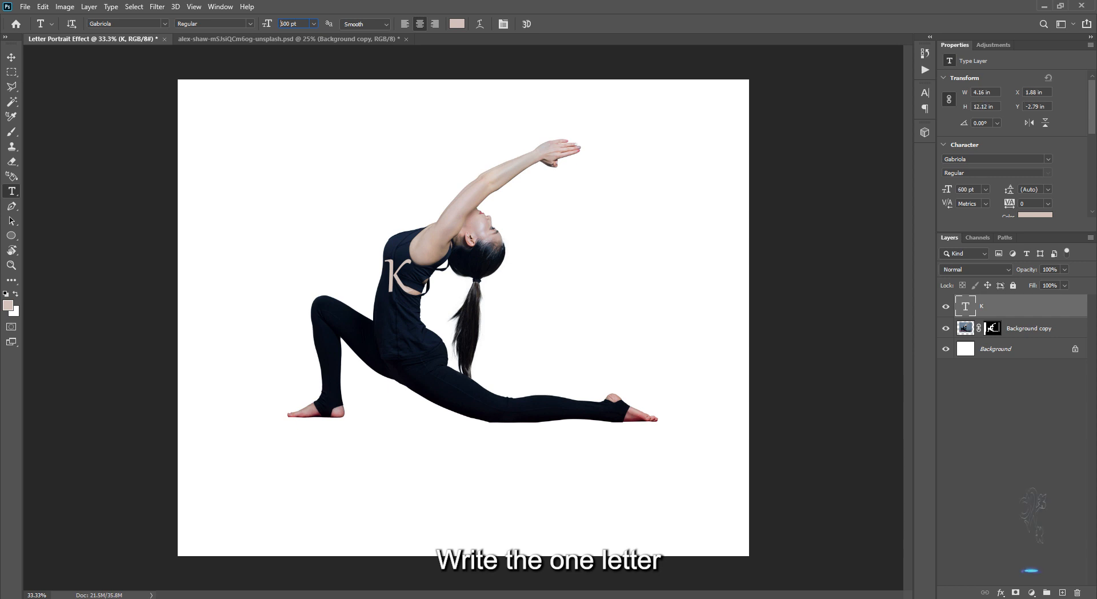
pyautogui.press('Return')
pyautogui.press('v')
pyautogui.moveTo(410, 178); pyautogui.dragTo(453, 304)
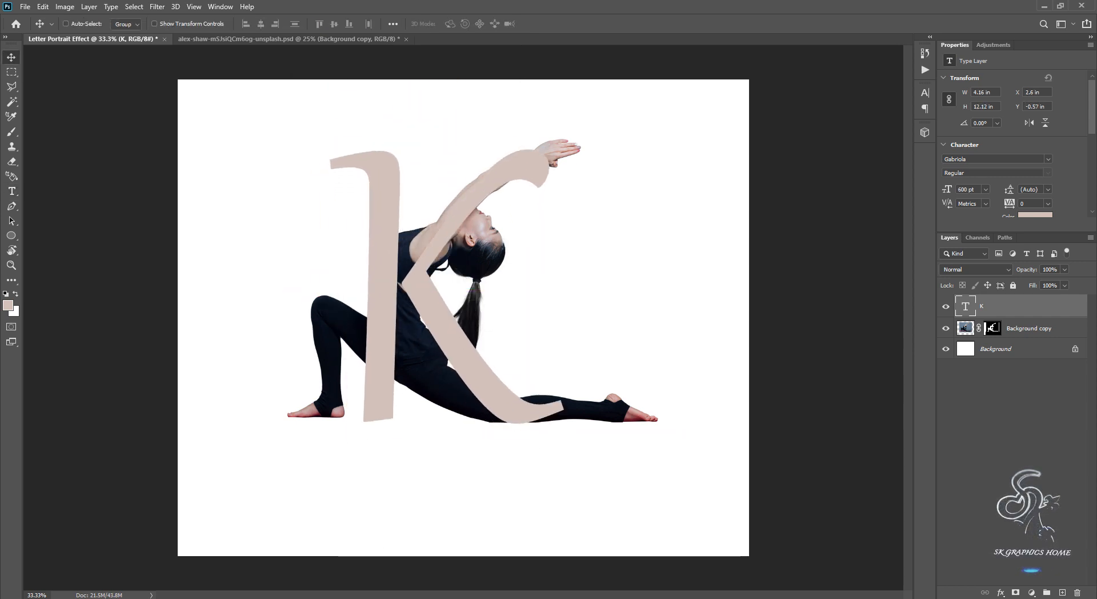
# Place the K layer beneath the Background copy layer and load the letter's pixels as a selection.
pyautogui.moveTo(1005, 306); pyautogui.dragTo(969, 338)
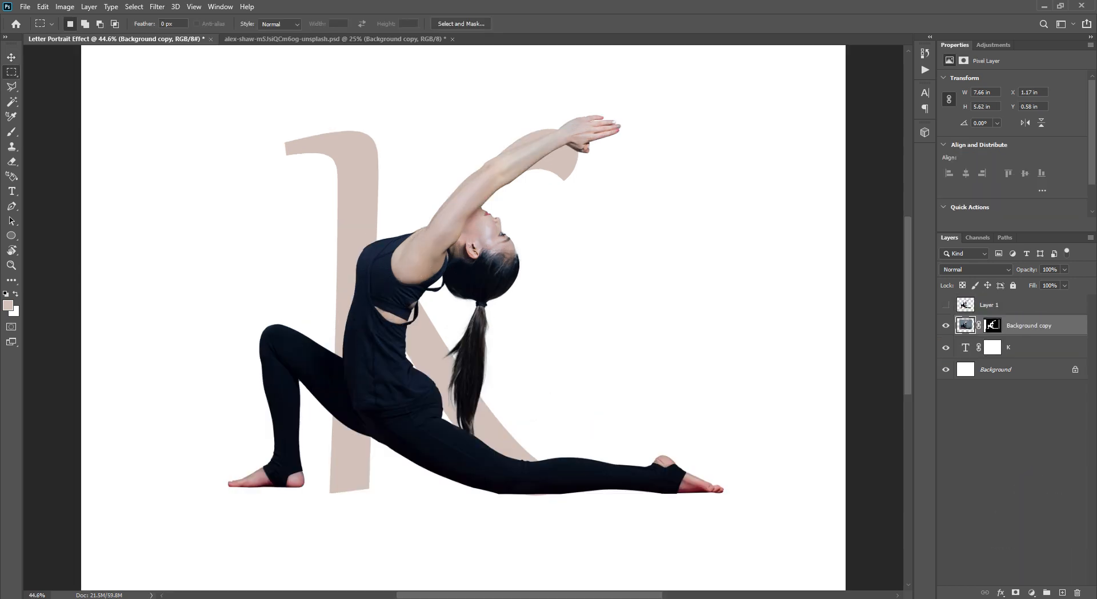
pyautogui.rightClick(966, 345)
pyautogui.click(982, 379)
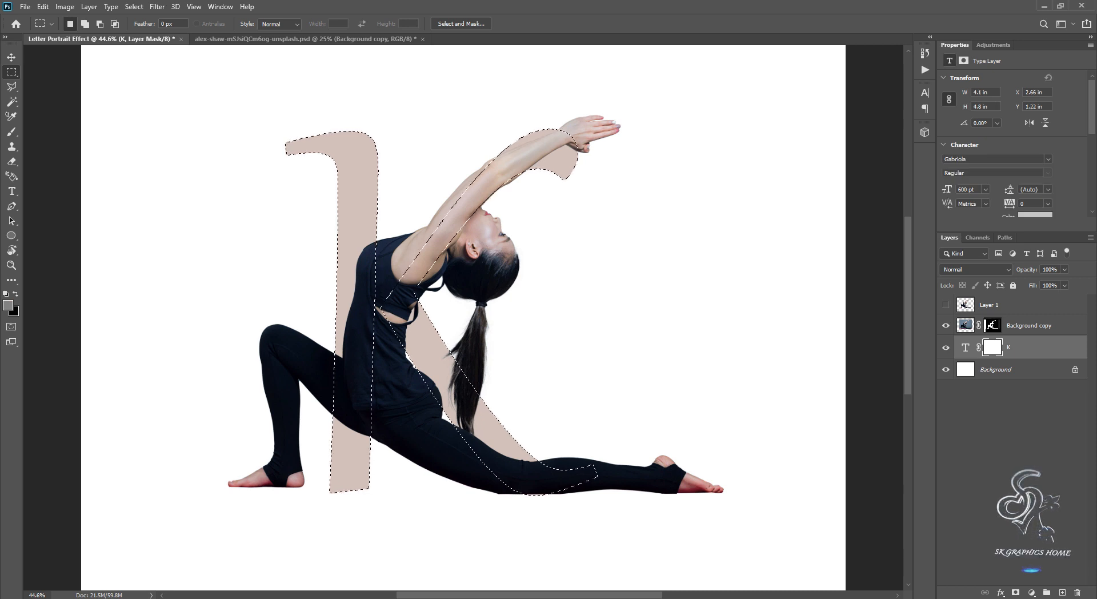
# Target the Background copy layer's mask and choose the Hard Round tip for the Eraser.
pyautogui.click(993, 325)
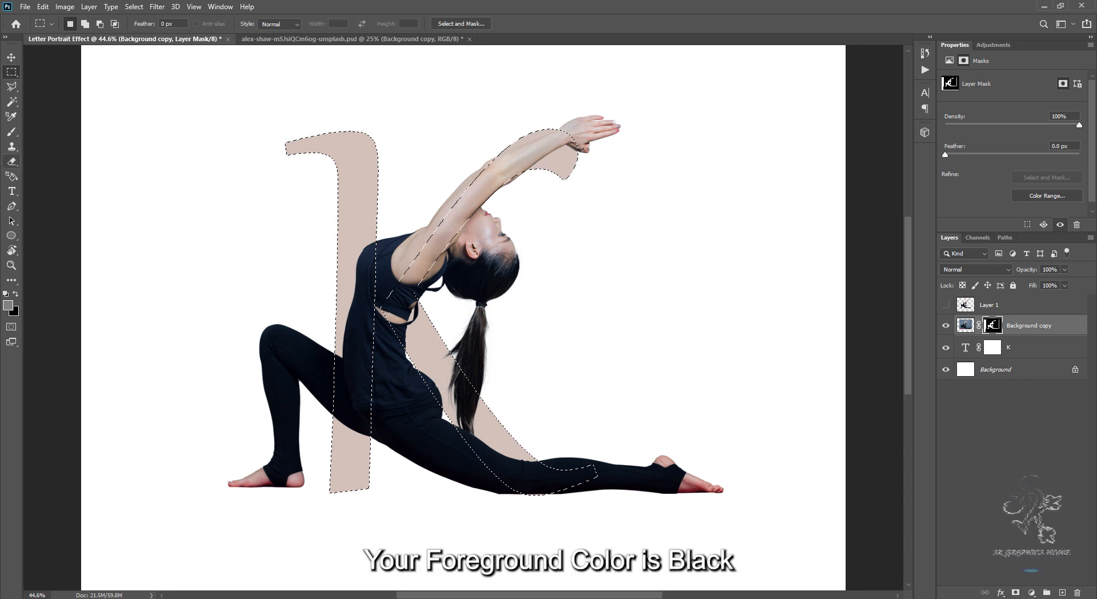
pyautogui.press('e')
pyautogui.rightClick(362, 220)
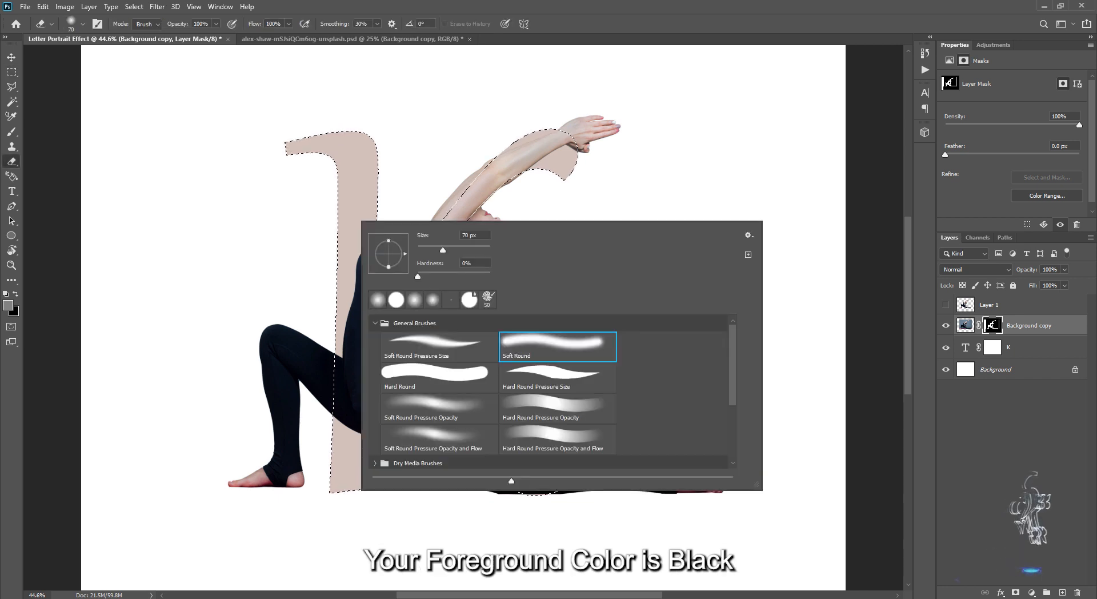
pyautogui.click(396, 300)
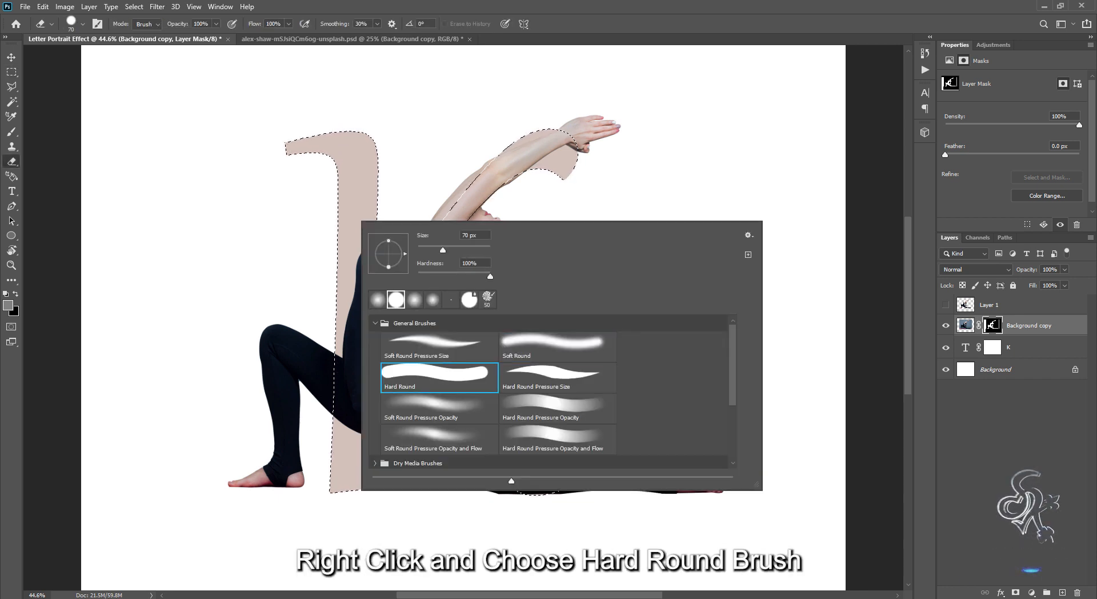
pyautogui.press('Return')
pyautogui.press('Return')
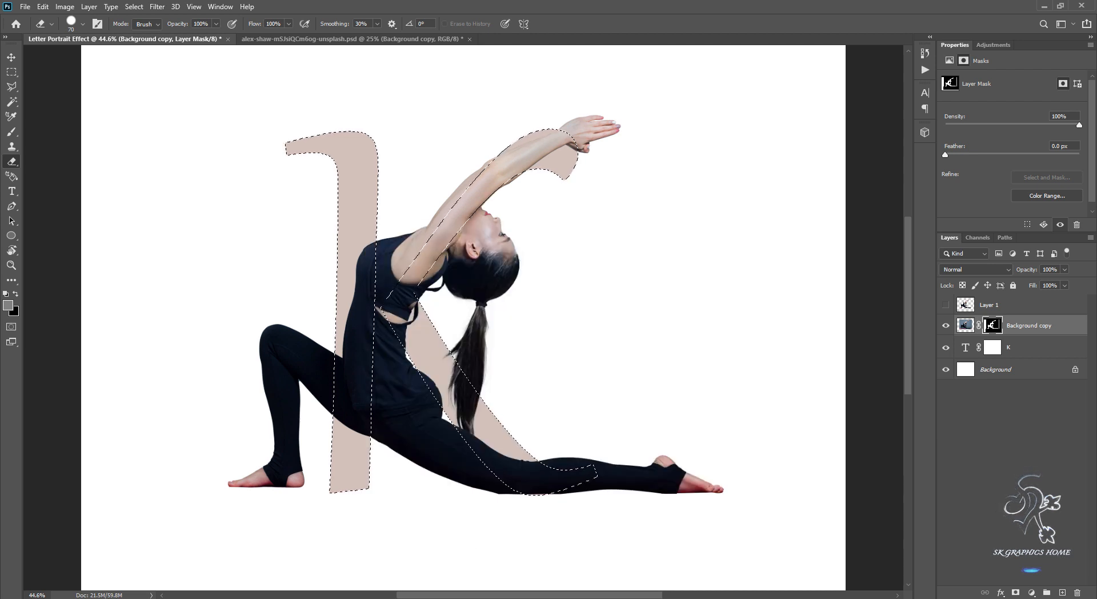
# Erase the shoulder and upper arm from the mask inside the K's upper diagonal stroke, up to the elbow.
pyautogui.hotkey('ctrl', '+')
pyautogui.hotkey('ctrl', '+')
pyautogui.hotkey('ctrl', '+')
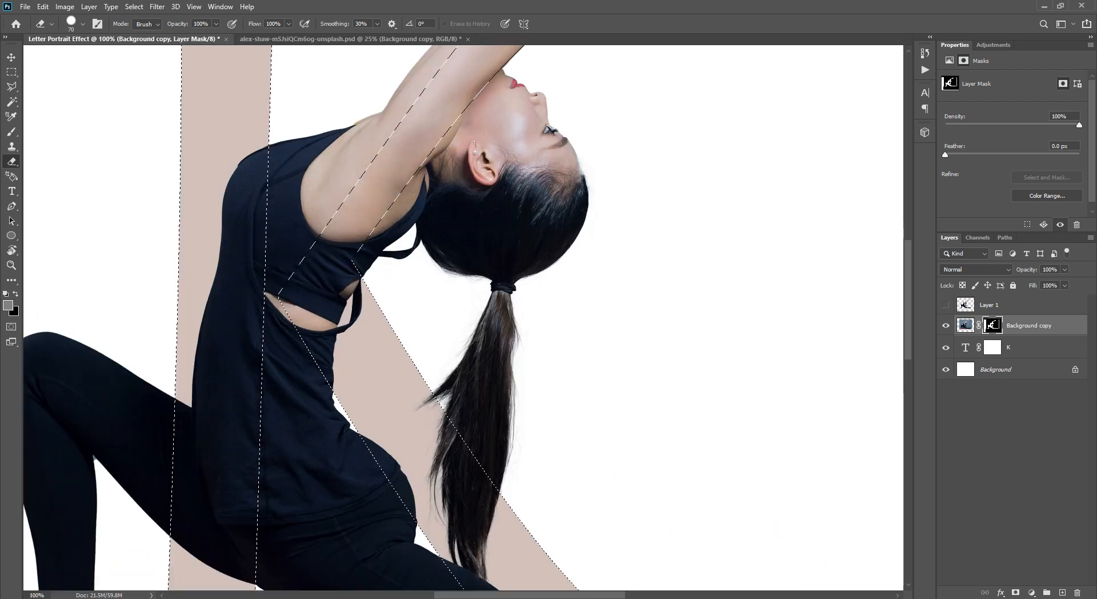
pyautogui.moveTo(457, 240); pyautogui.dragTo(555, 332)
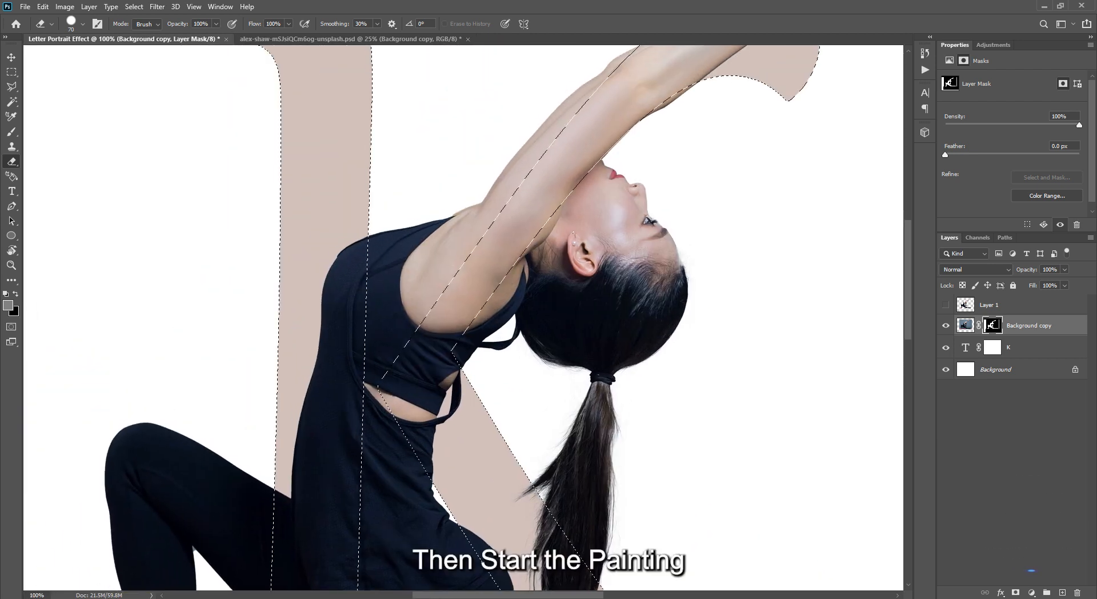
pyautogui.moveTo(491, 274); pyautogui.dragTo(453, 357)
pyautogui.press('[')
pyautogui.press('[')
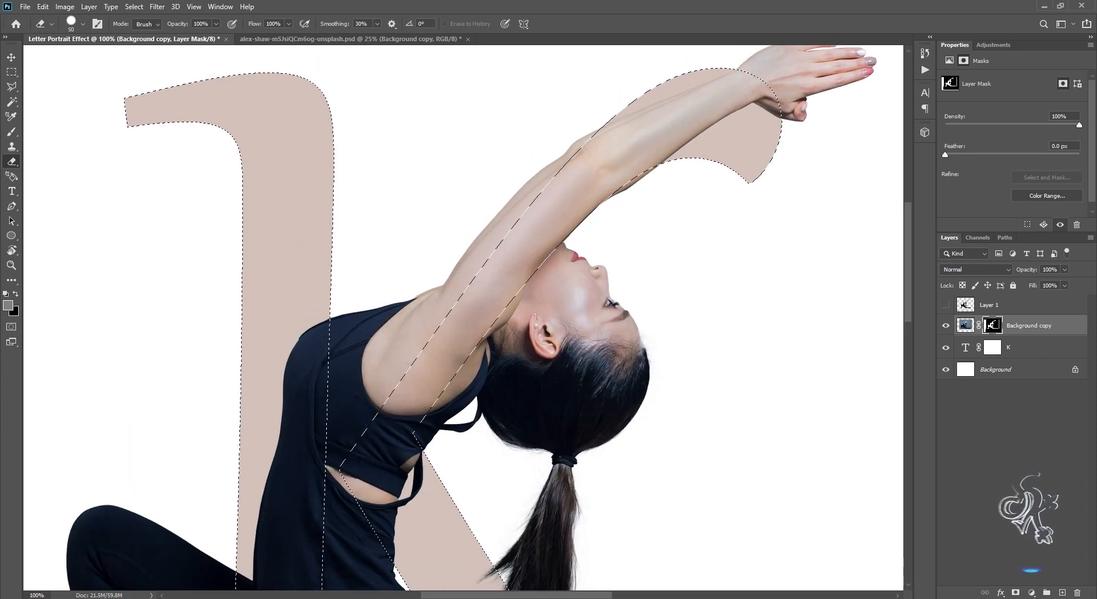
pyautogui.press('[')
pyautogui.press('[')
pyautogui.press('[')
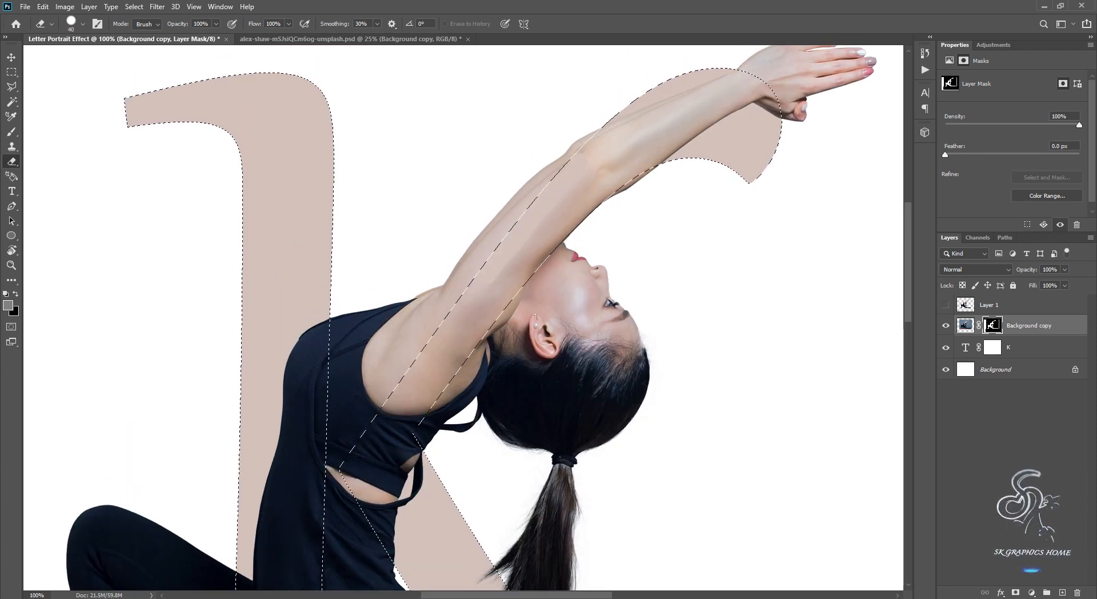
pyautogui.moveTo(483, 292); pyautogui.dragTo(433, 345)
pyautogui.moveTo(434, 345)
pyautogui.mouseDown()
pyautogui.moveTo(469, 282)
pyautogui.moveTo(384, 403)
pyautogui.mouseUp()
pyautogui.press(']')
pyautogui.press(']')
pyautogui.moveTo(385, 403)
pyautogui.mouseDown()
pyautogui.moveTo(348, 266)
pyautogui.moveTo(375, 338)
pyautogui.moveTo(377, 263)
pyautogui.moveTo(383, 280)
pyautogui.moveTo(404, 215)
pyautogui.moveTo(410, 339)
pyautogui.moveTo(490, 227)
pyautogui.moveTo(470, 372)
pyautogui.moveTo(561, 265)
pyautogui.mouseUp()
pyautogui.press(']')
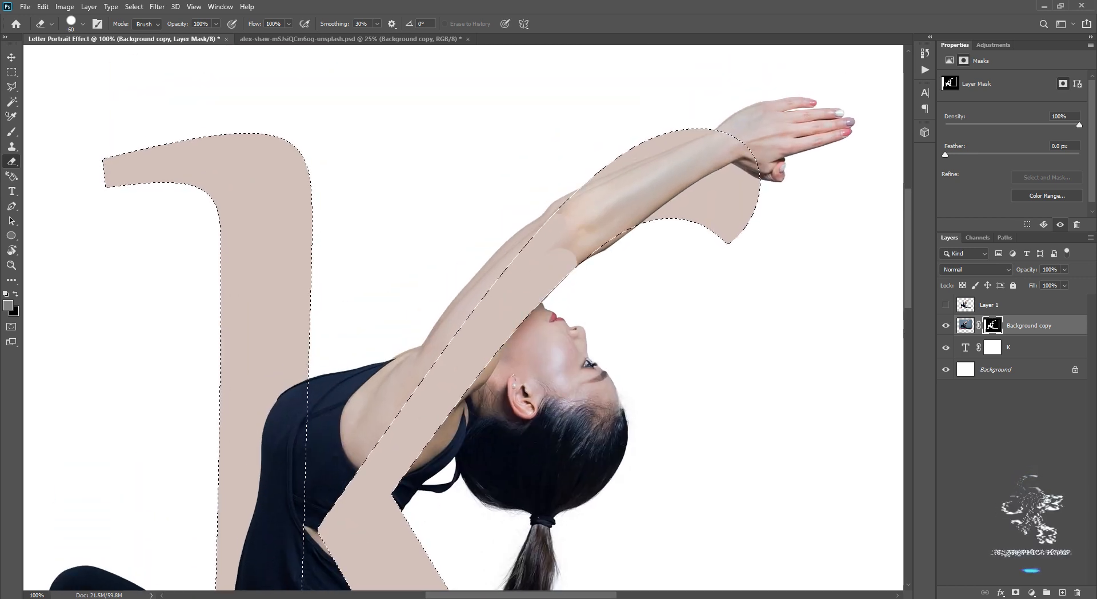
# Erase the forearm from the mask inside the K's upper stroke as far as the wrist.
pyautogui.press('[')
pyautogui.press('[')
pyautogui.press('[')
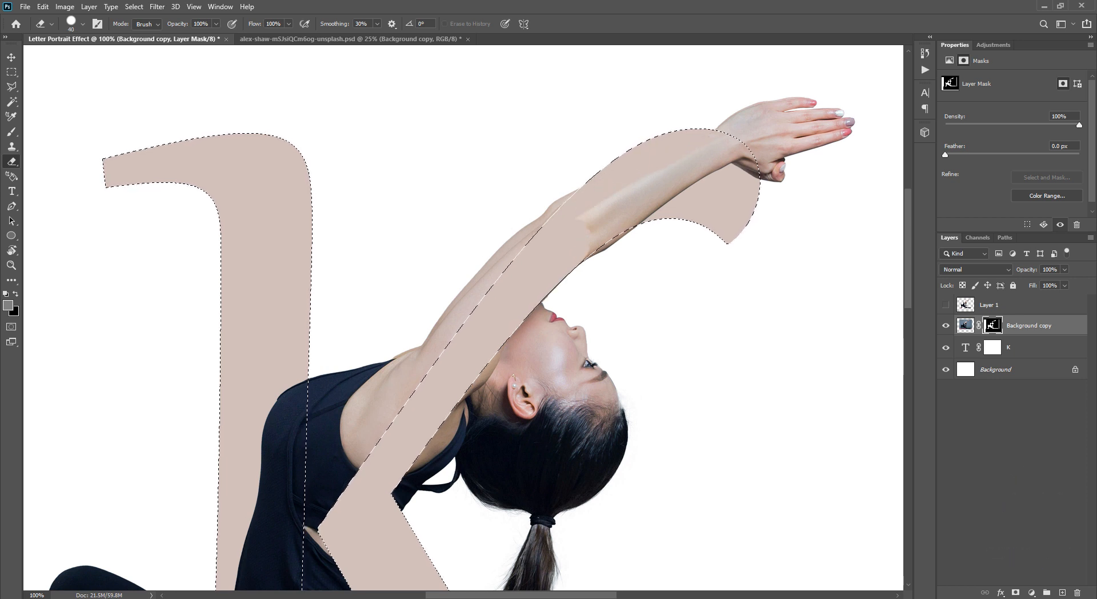
pyautogui.press('[')
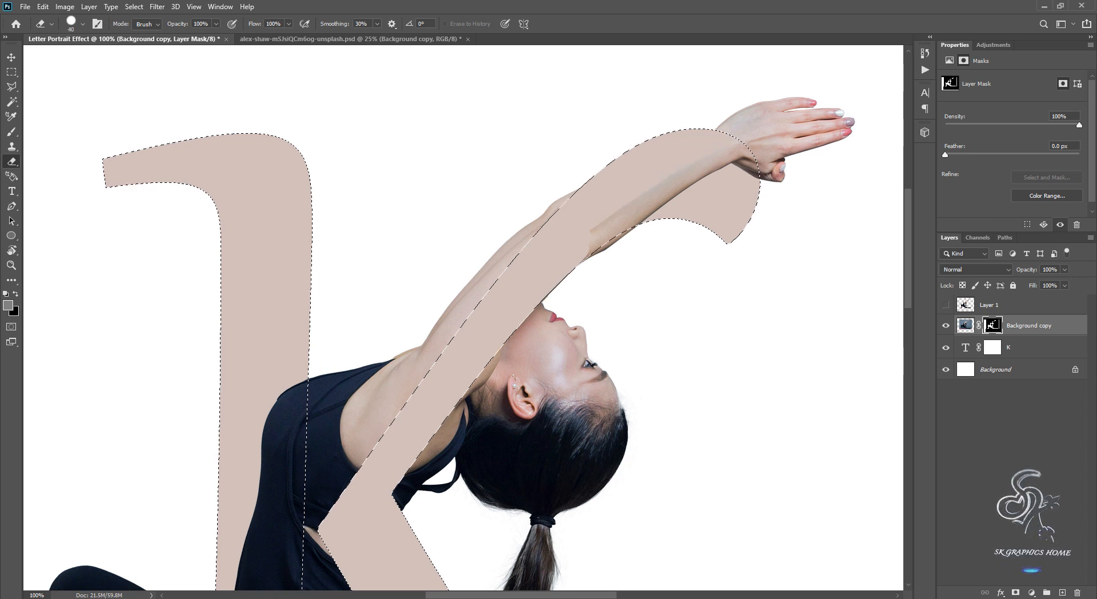
pyautogui.press(']')
pyautogui.press(']')
pyautogui.press(']')
pyautogui.press(']')
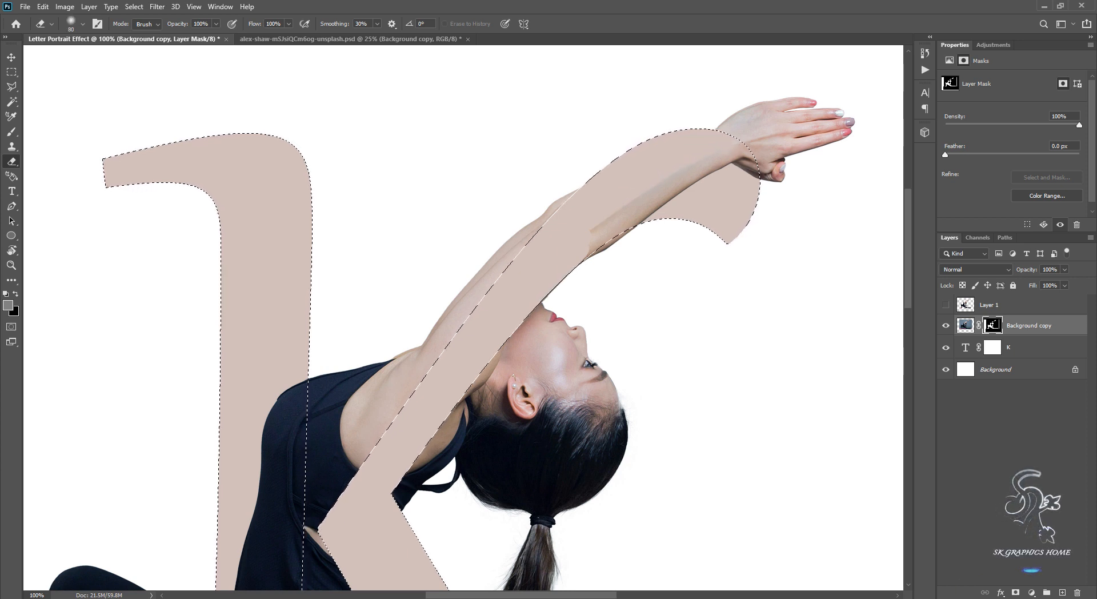
pyautogui.press('[')
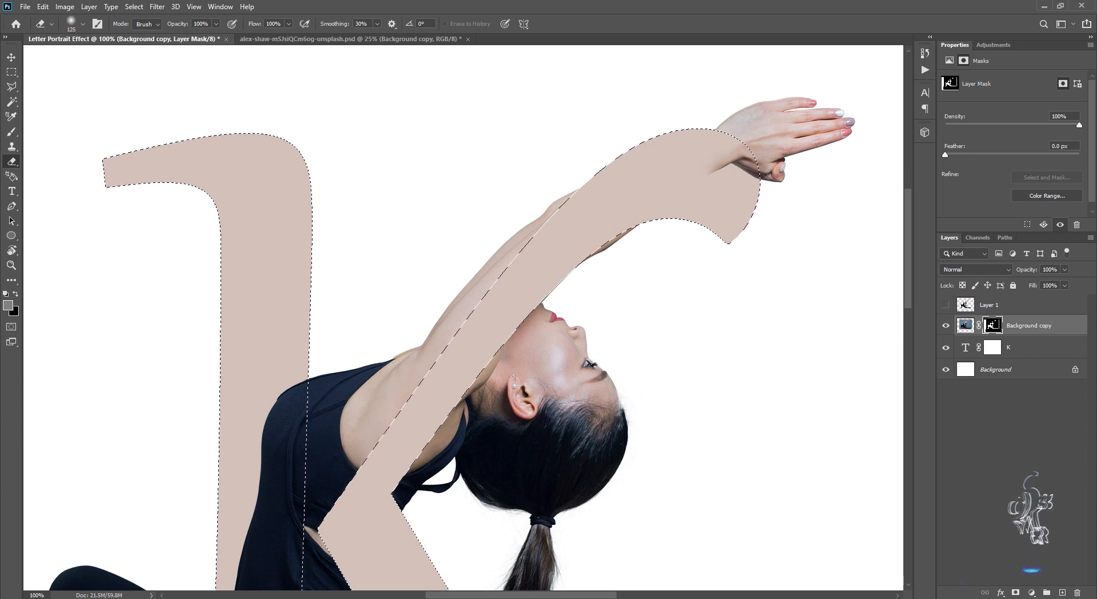
pyautogui.click(729, 187)
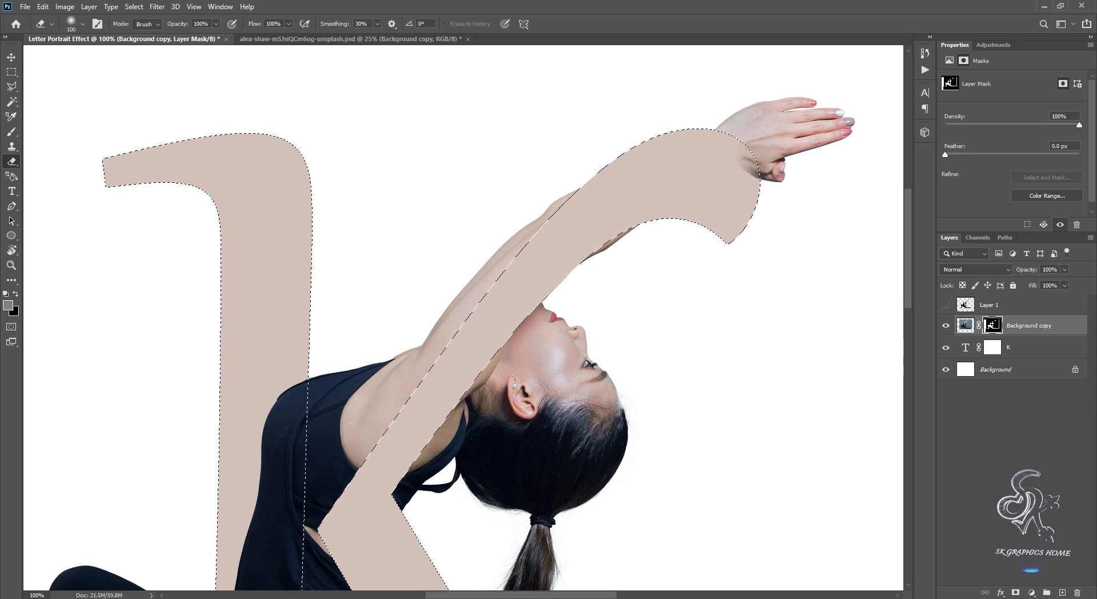
pyautogui.press('[')
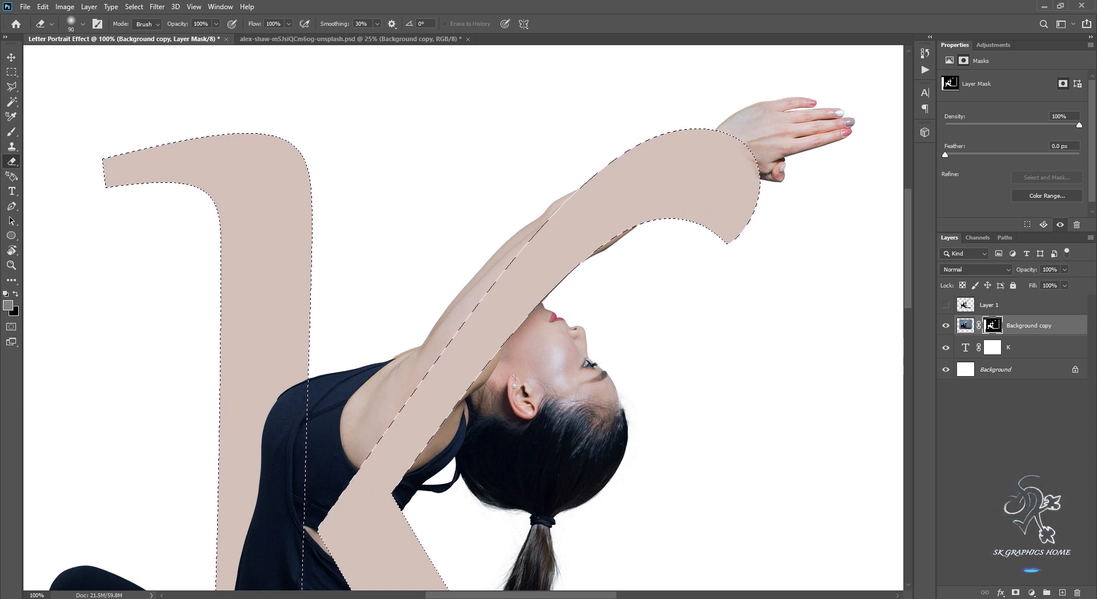
# Harden the eraser tip and erase the torso and thigh from the mask along the K's vertical stem.
pyautogui.moveTo(514, 354)
pyautogui.mouseDown()
pyautogui.moveTo(487, 288)
pyautogui.moveTo(467, 328)
pyautogui.mouseUp()
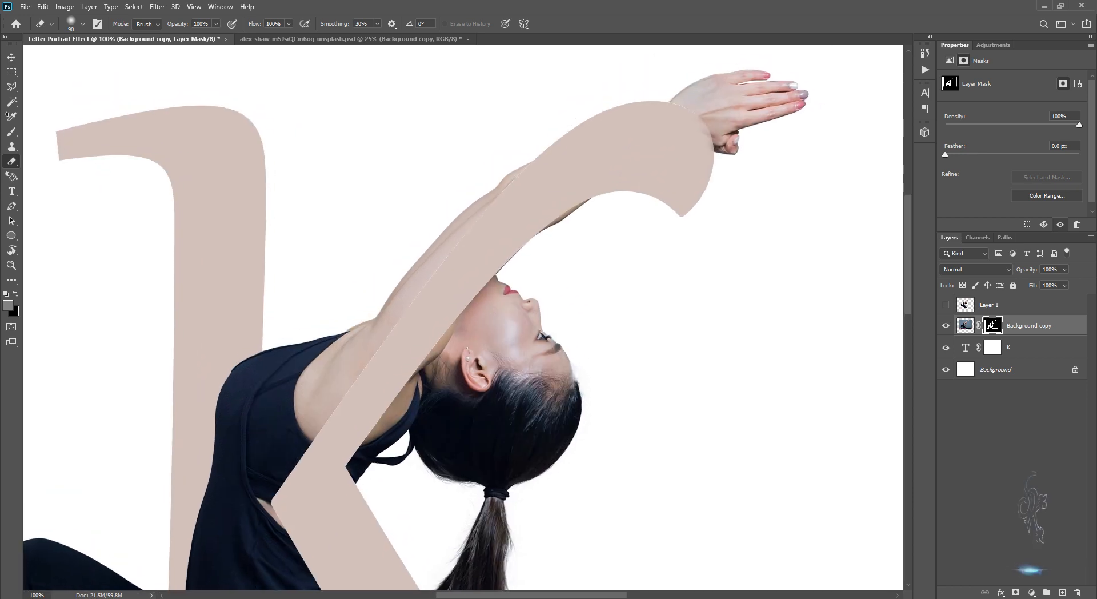
pyautogui.hotkey('shift', ']')
pyautogui.hotkey('shift', ']')
pyautogui.hotkey('shift', ']')
pyautogui.hotkey('shift', ']')
pyautogui.moveTo(468, 366); pyautogui.dragTo(526, 194)
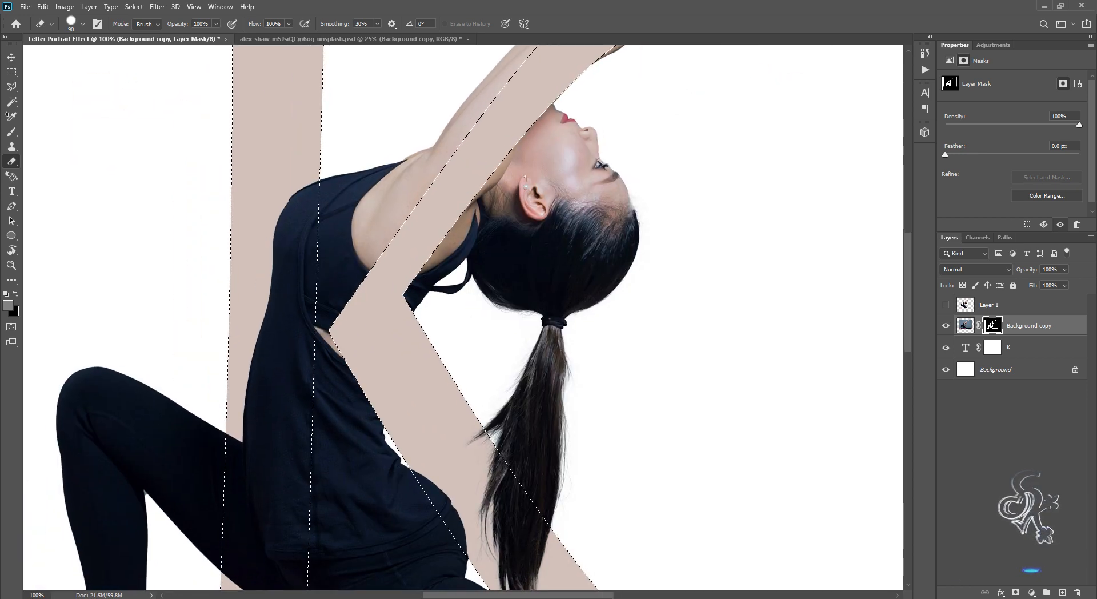
pyautogui.hotkey('ctrl', '-')
pyautogui.moveTo(446, 486)
pyautogui.mouseDown()
pyautogui.moveTo(401, 329)
pyautogui.moveTo(369, 282)
pyautogui.moveTo(393, 316)
pyautogui.mouseUp()
pyautogui.hotkey('ctrl', '+')
pyautogui.press('[')
pyautogui.press('[')
pyautogui.press('[')
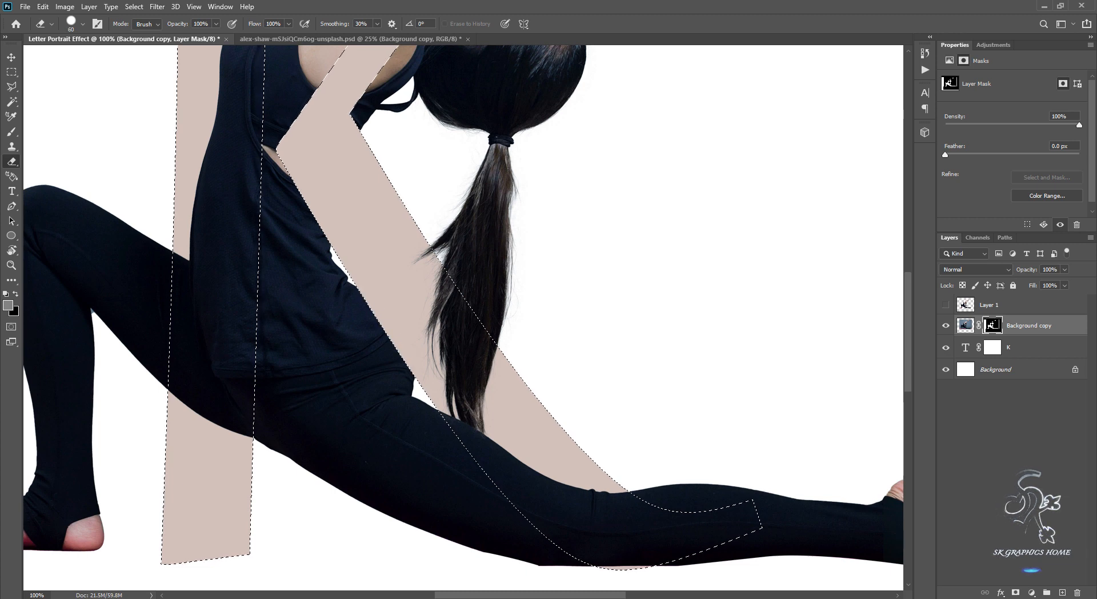
pyautogui.hotkey('ctrl', '-')
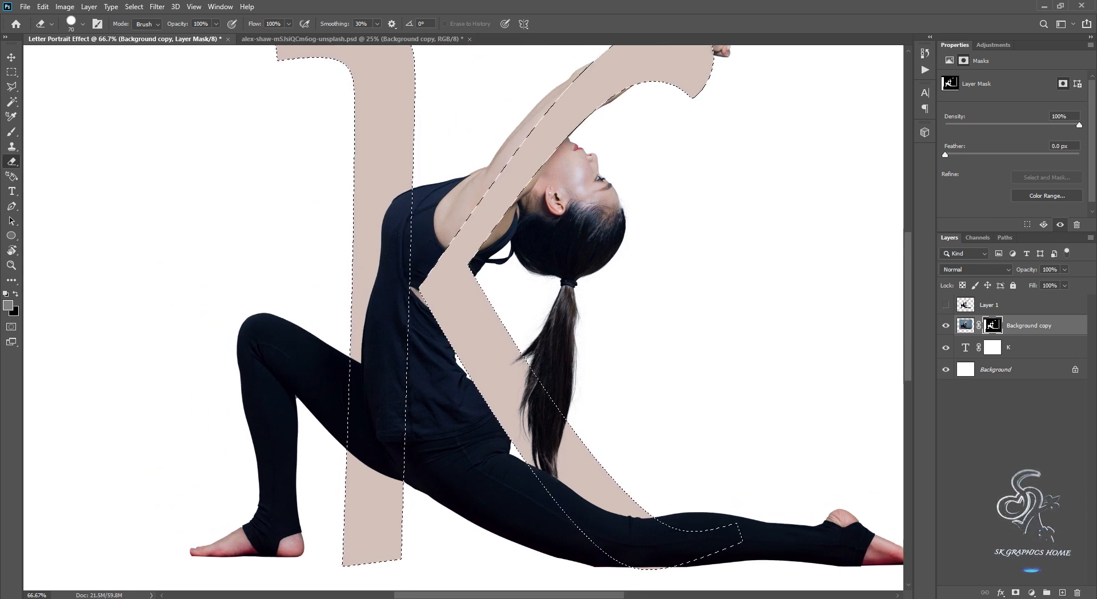
pyautogui.press(']')
pyautogui.press(']')
pyautogui.moveTo(400, 188)
pyautogui.mouseDown()
pyautogui.moveTo(375, 311)
pyautogui.moveTo(372, 458)
pyautogui.moveTo(391, 400)
pyautogui.mouseUp()
pyautogui.press(']')
pyautogui.press(']')
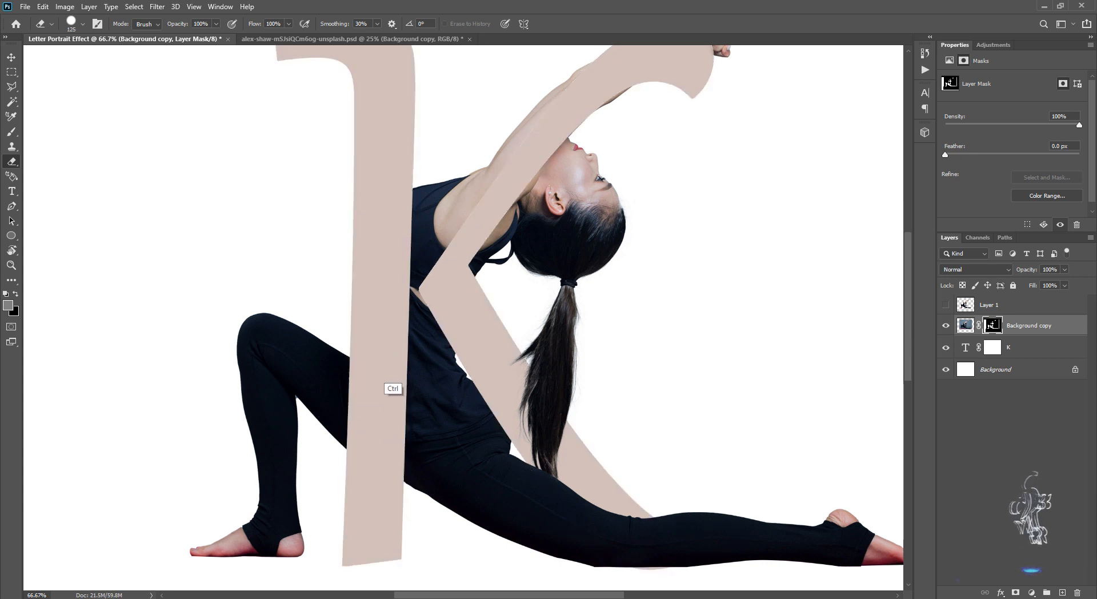
# Clear the active selection around the letter K.
pyautogui.hotkey('ctrl', '0')
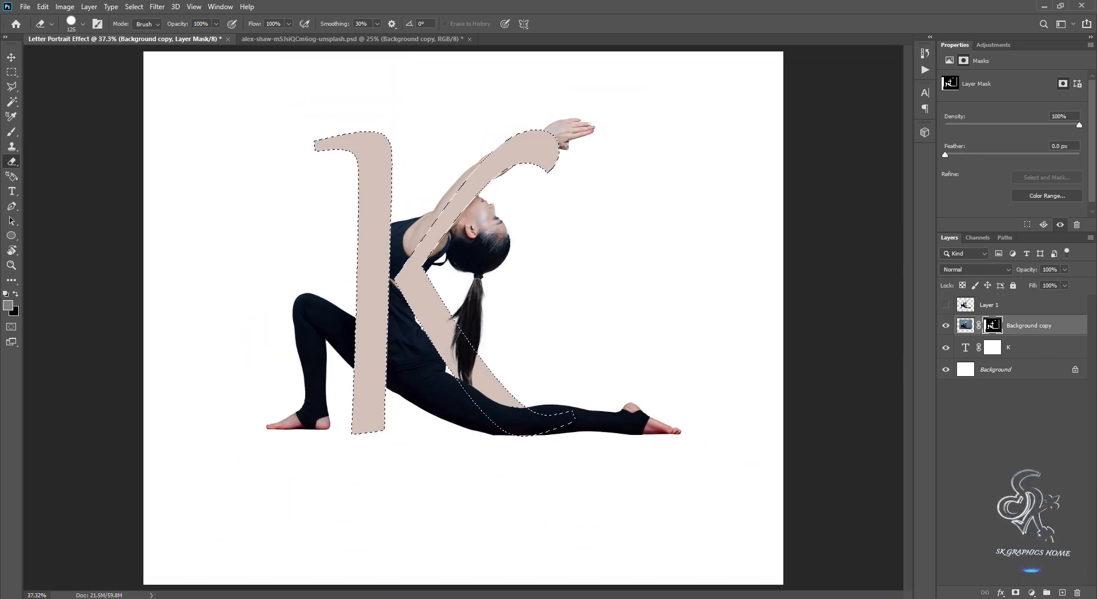
pyautogui.hotkey('ctrl', 'shift', 'i')
pyautogui.press('[')
pyautogui.press('[')
pyautogui.press('[')
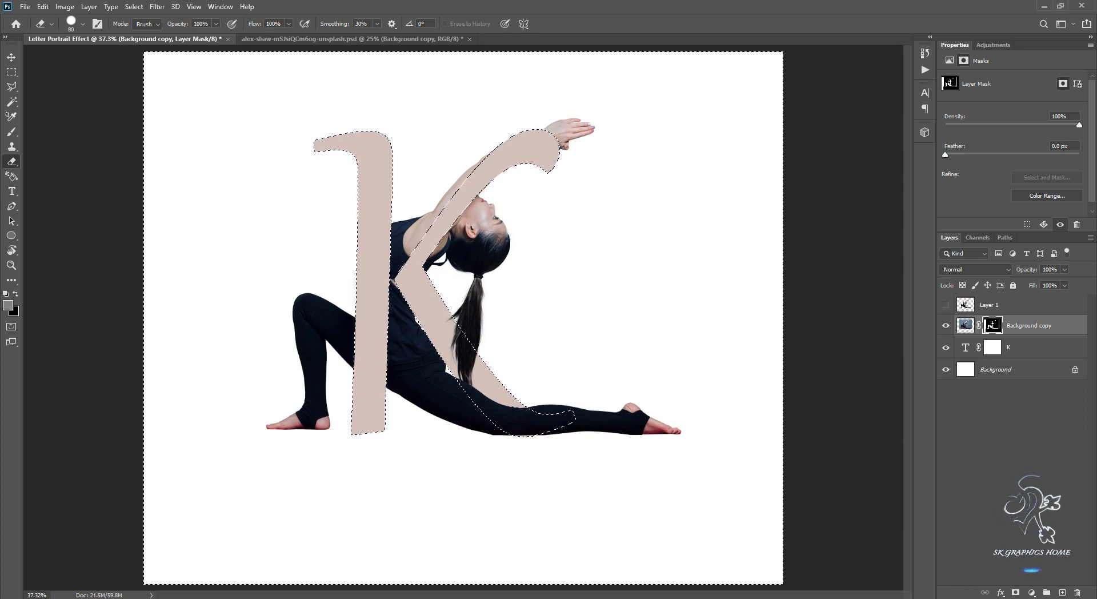
pyautogui.hotkey('ctrl', 'd')
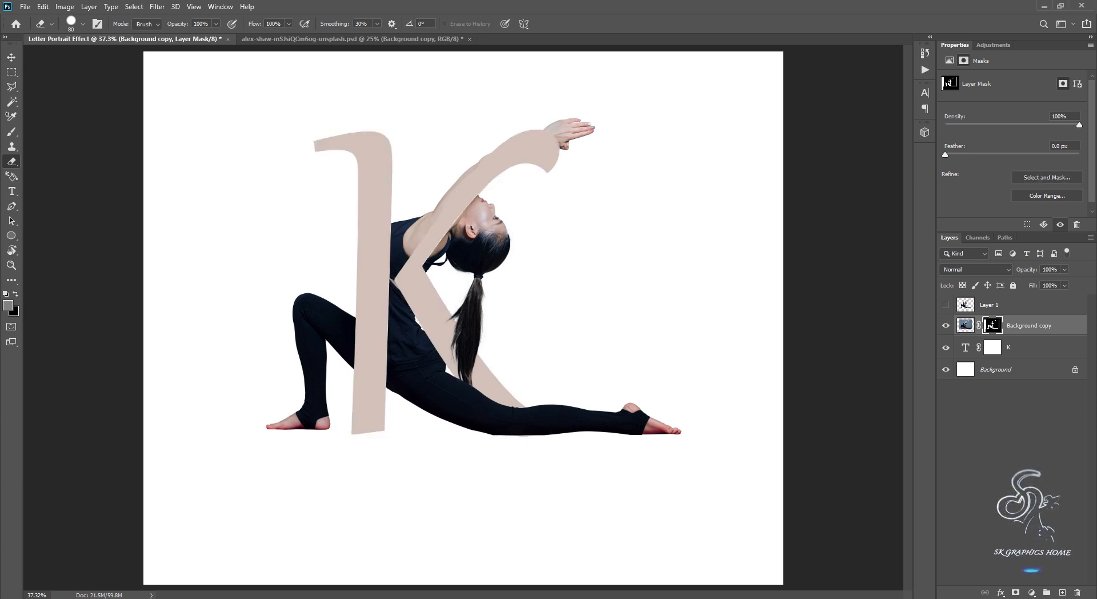
pyautogui.hotkey('ctrl', '-')
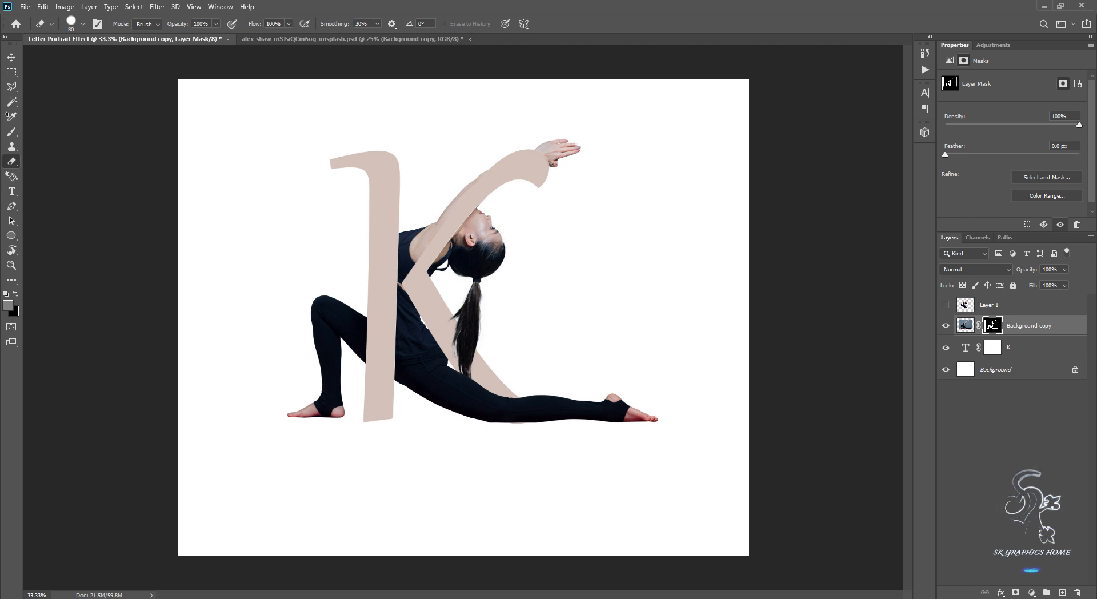
# Add a gradient fill layer directly above the Background layer and set its style to Radial.
pyautogui.click(1017, 370)
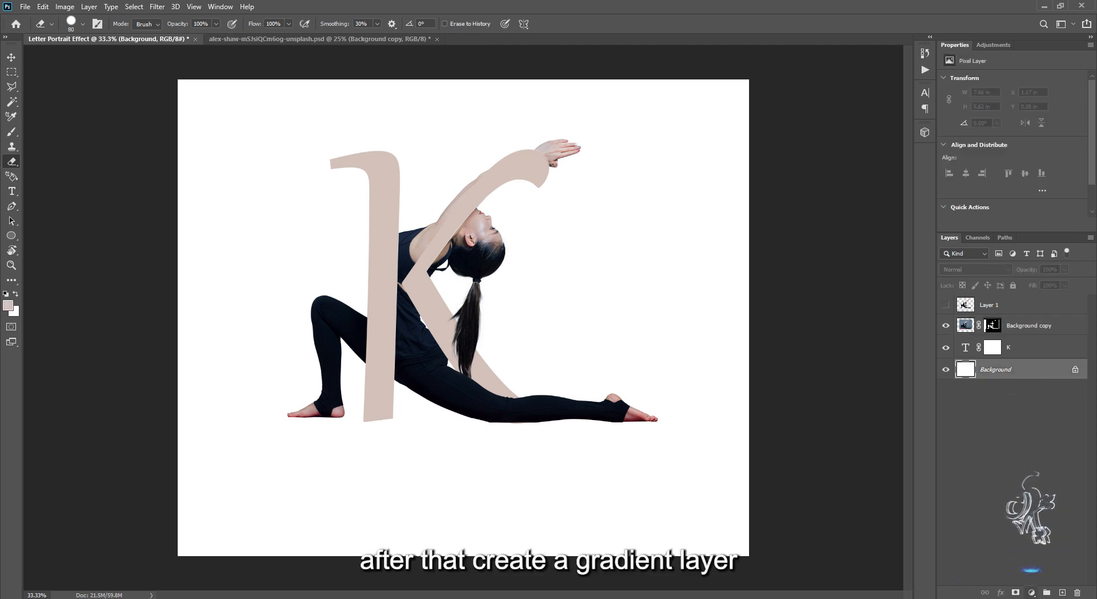
pyautogui.click(1031, 593)
pyautogui.click(1028, 396)
pyautogui.click(655, 206)
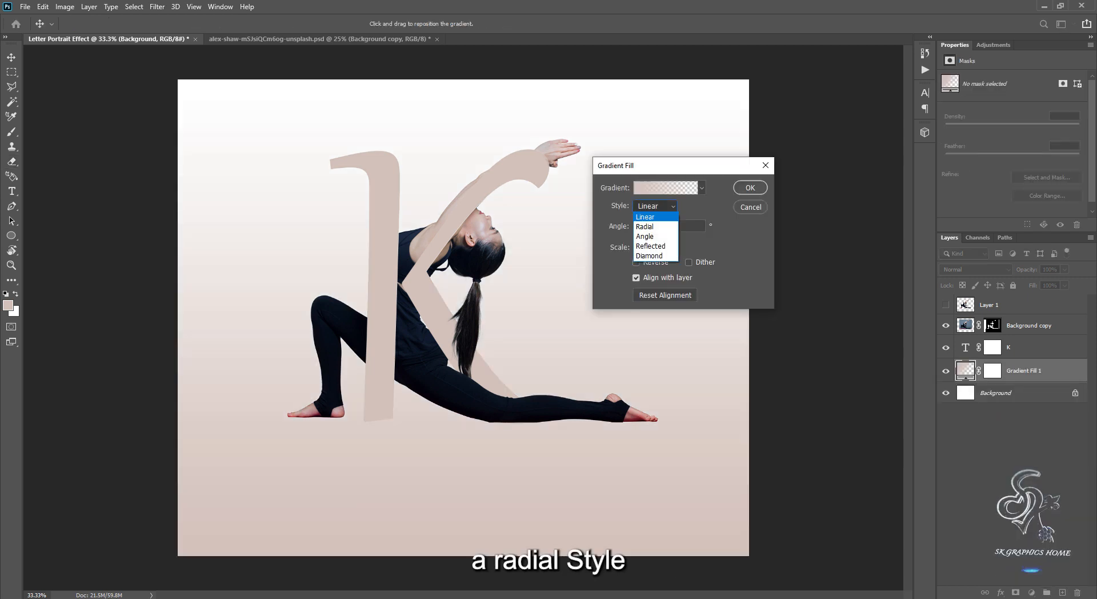
pyautogui.click(651, 218)
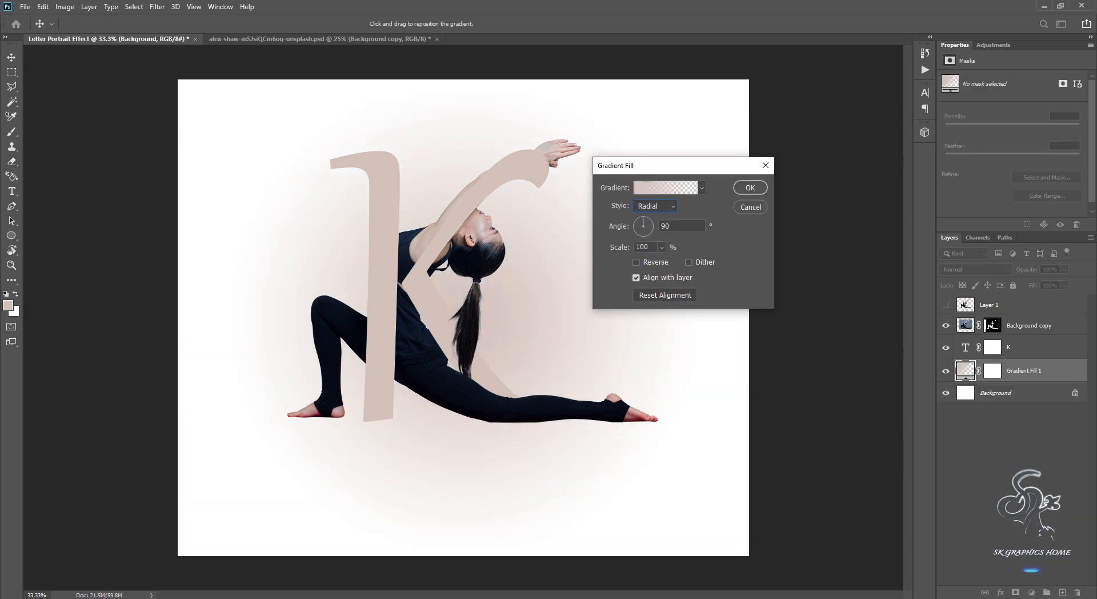
# Open the fill's gradient for editing and apply the Black, White preset from the Basics group.
pyautogui.click(665, 187)
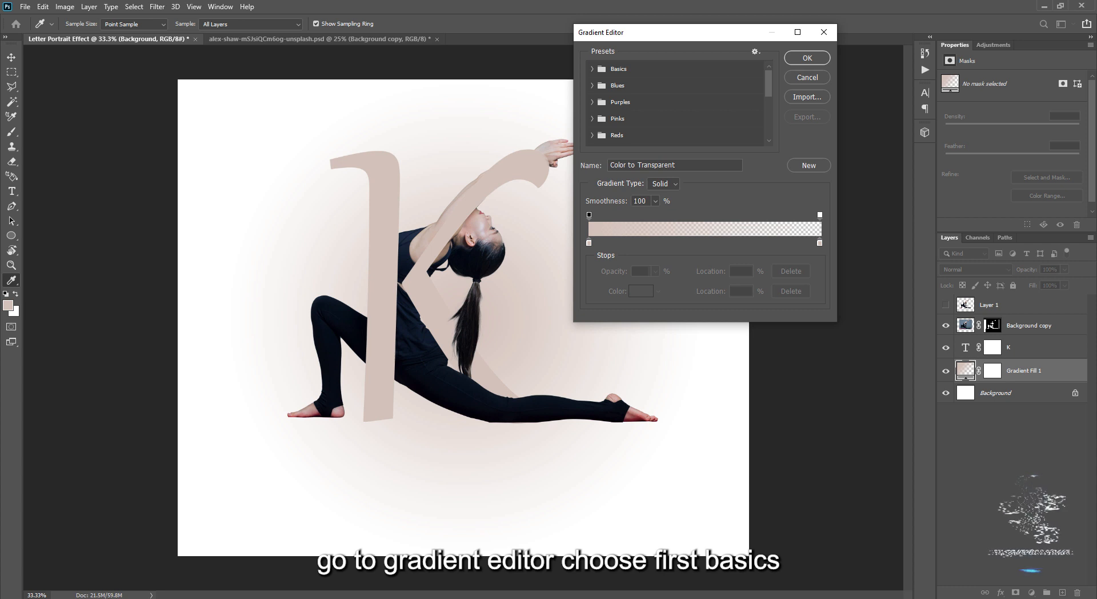
pyautogui.click(593, 69)
pyautogui.click(643, 86)
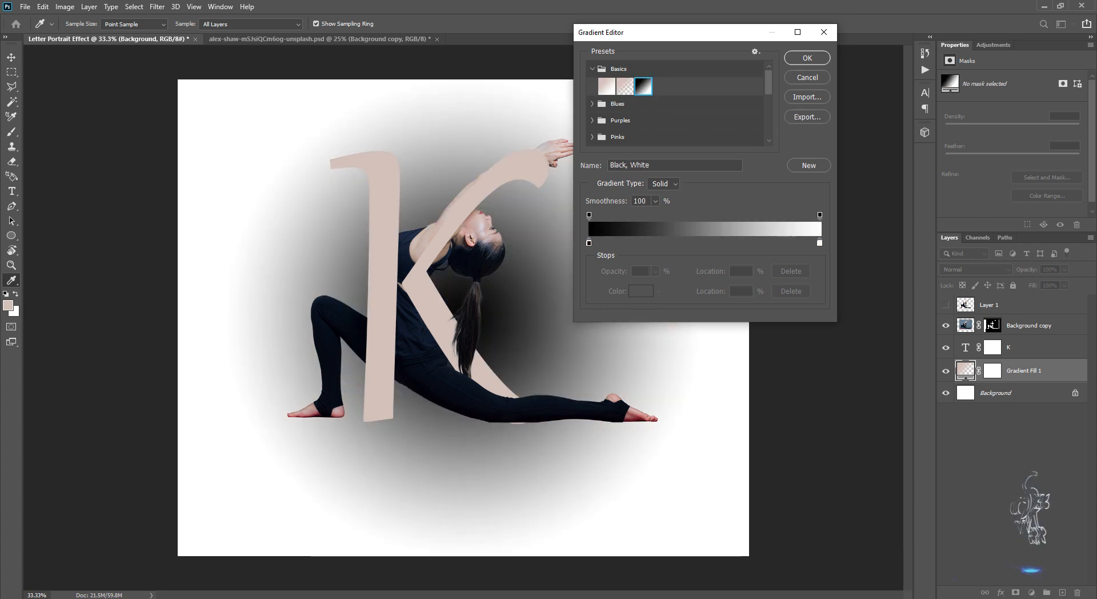
# Sample a dark blue from the woman's top for the gradient's white stop and set the black stop to 0d1424.
pyautogui.click(820, 243)
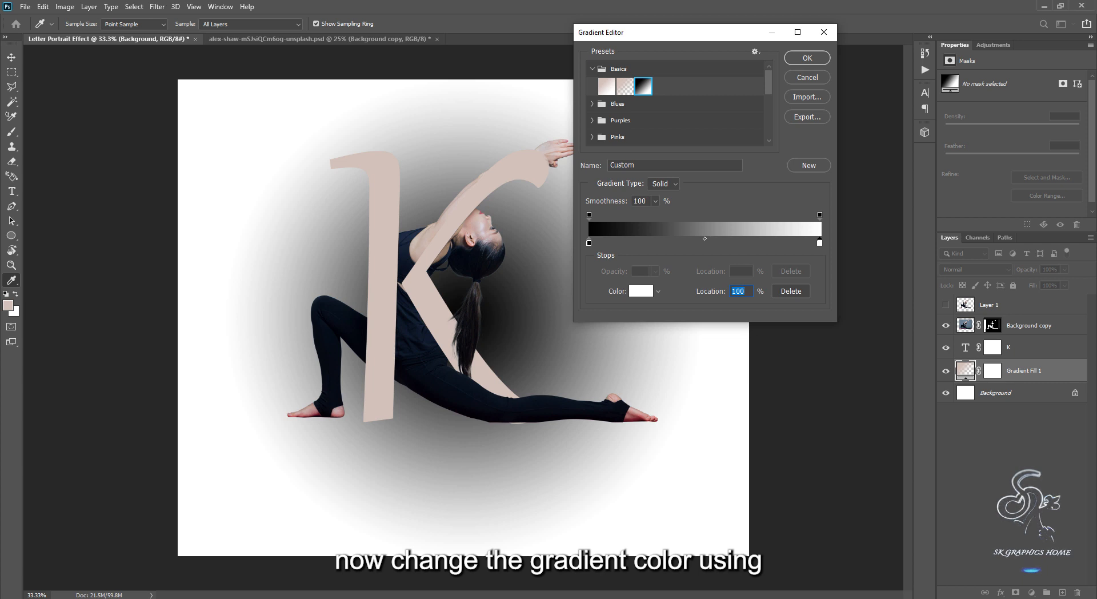
pyautogui.click(414, 245)
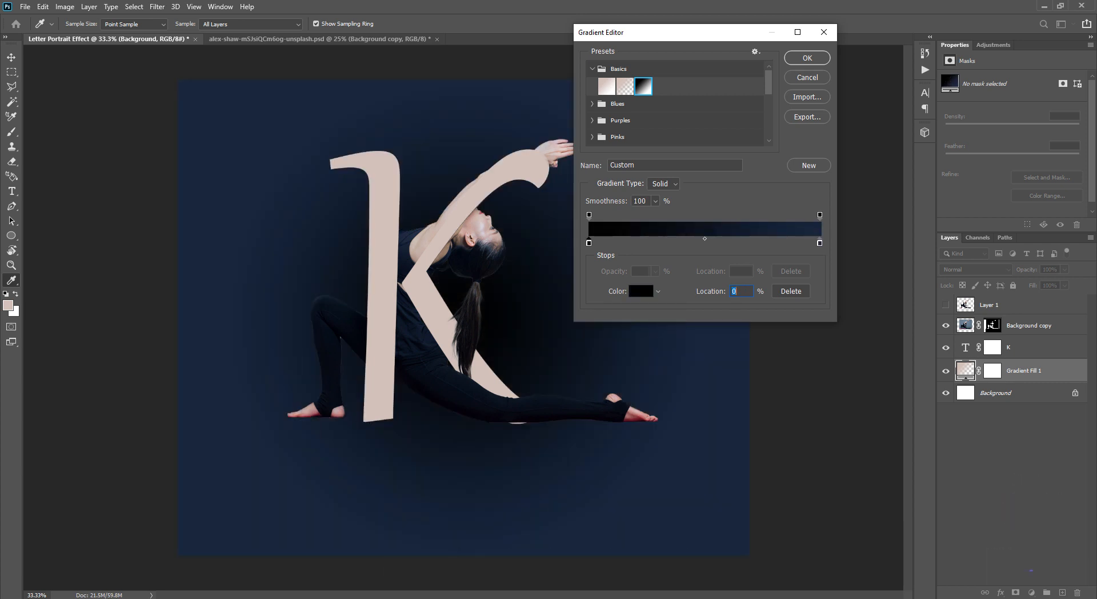
pyautogui.click(641, 291)
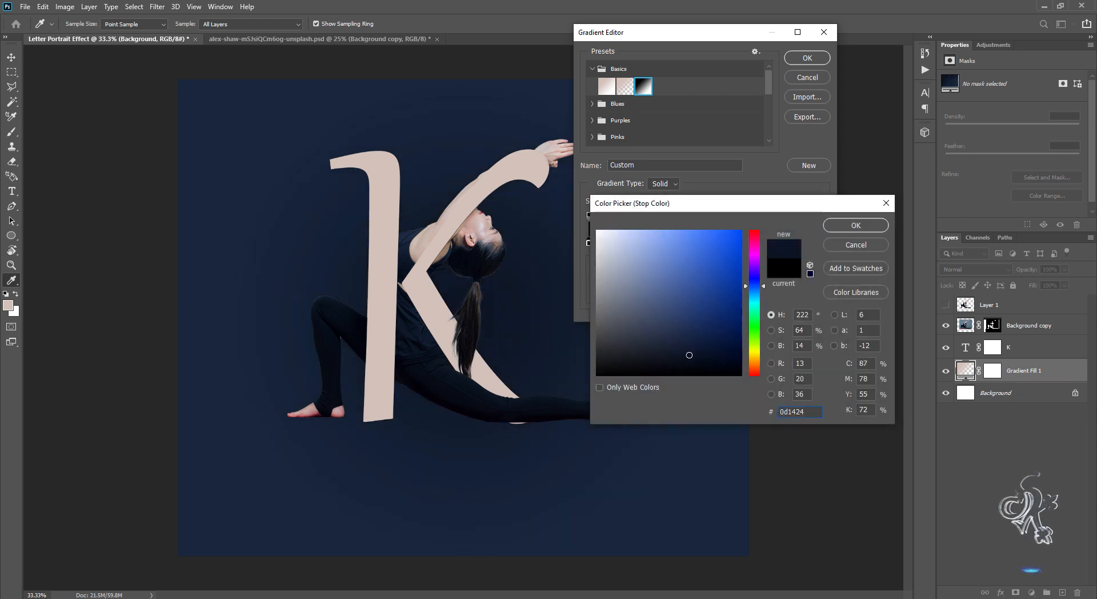
pyautogui.click(856, 225)
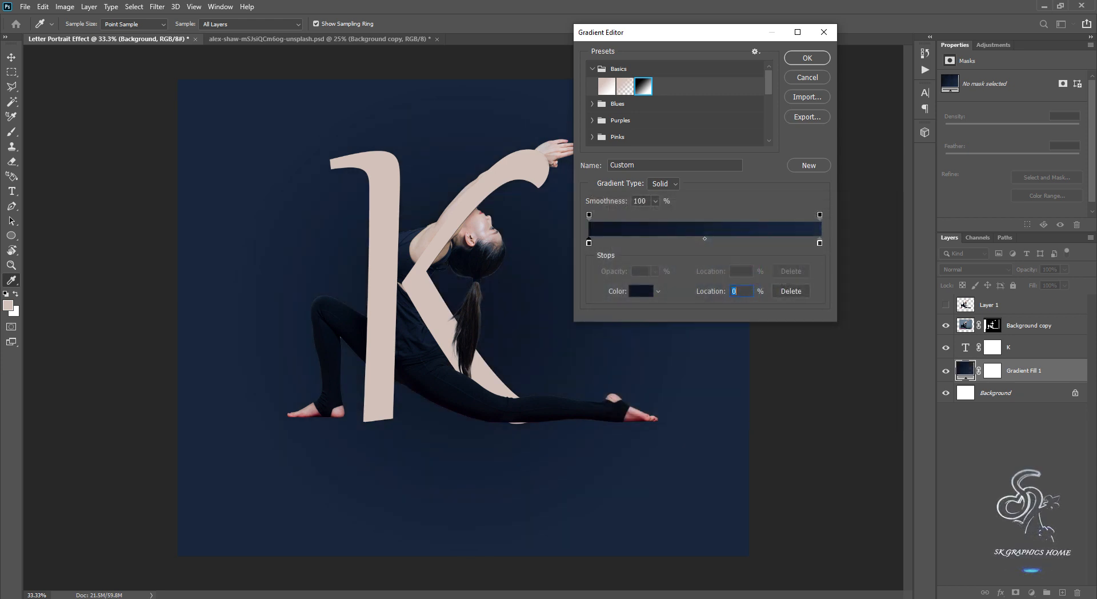
# Set the gradient's end stop to the brighter blue 274c84 and accept the edited gradient.
pyautogui.click(819, 243)
pyautogui.click(640, 290)
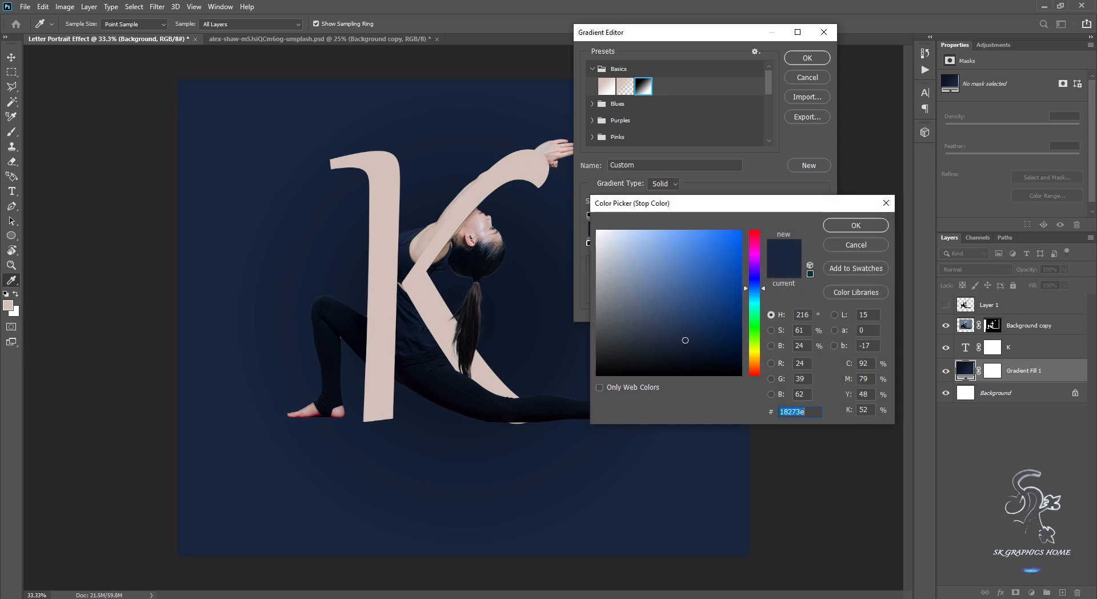
pyautogui.click(698, 300)
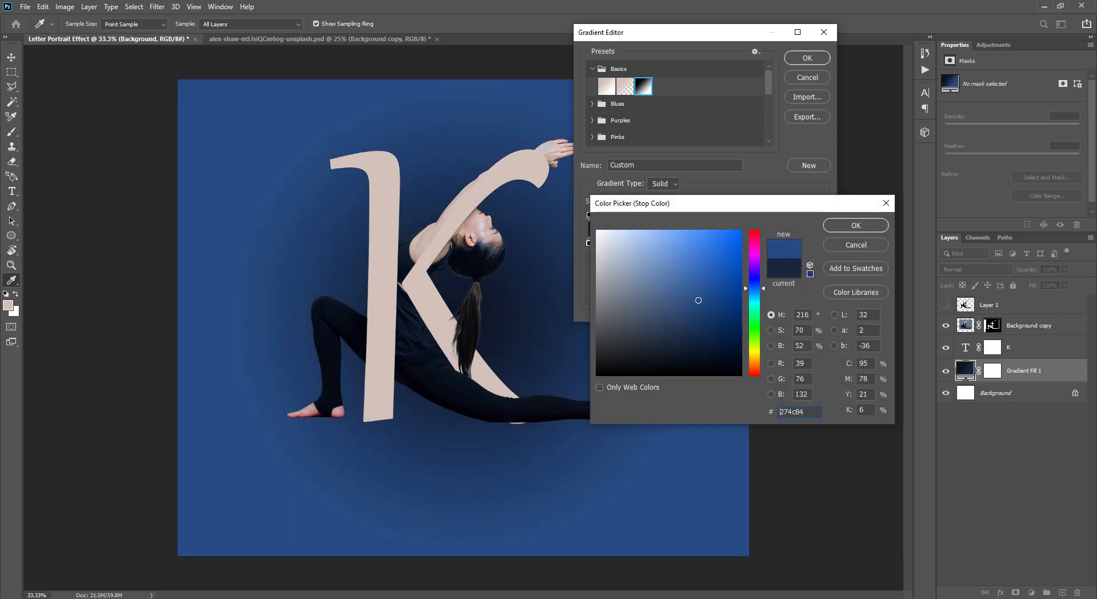
pyautogui.click(856, 225)
pyautogui.click(806, 57)
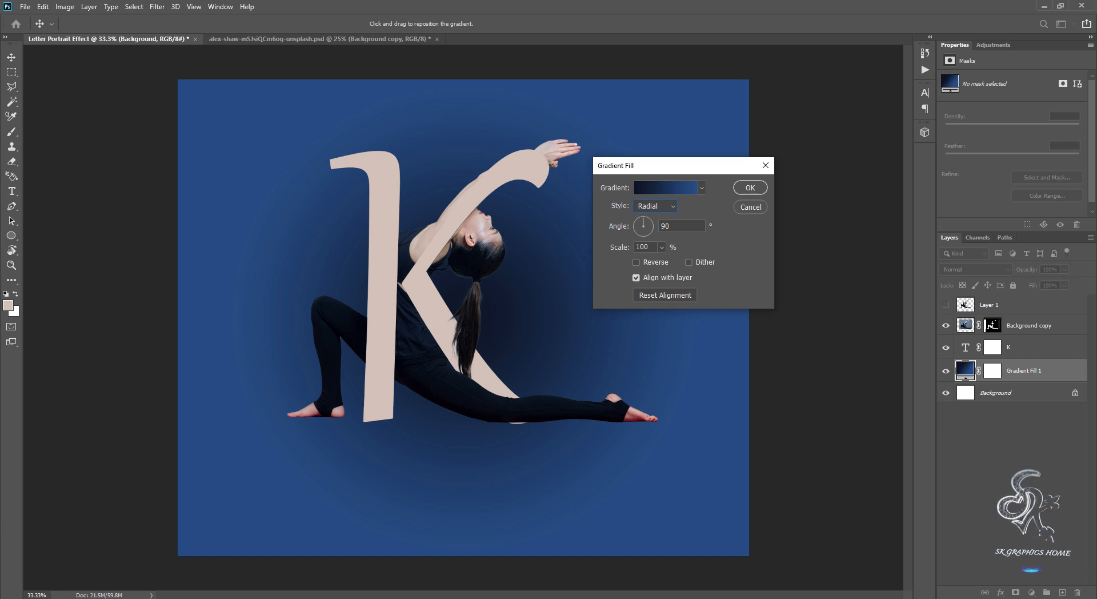
# Reverse the radial gradient and enlarge its scale so the lighter blue spreads wider behind the figure.
pyautogui.click(636, 262)
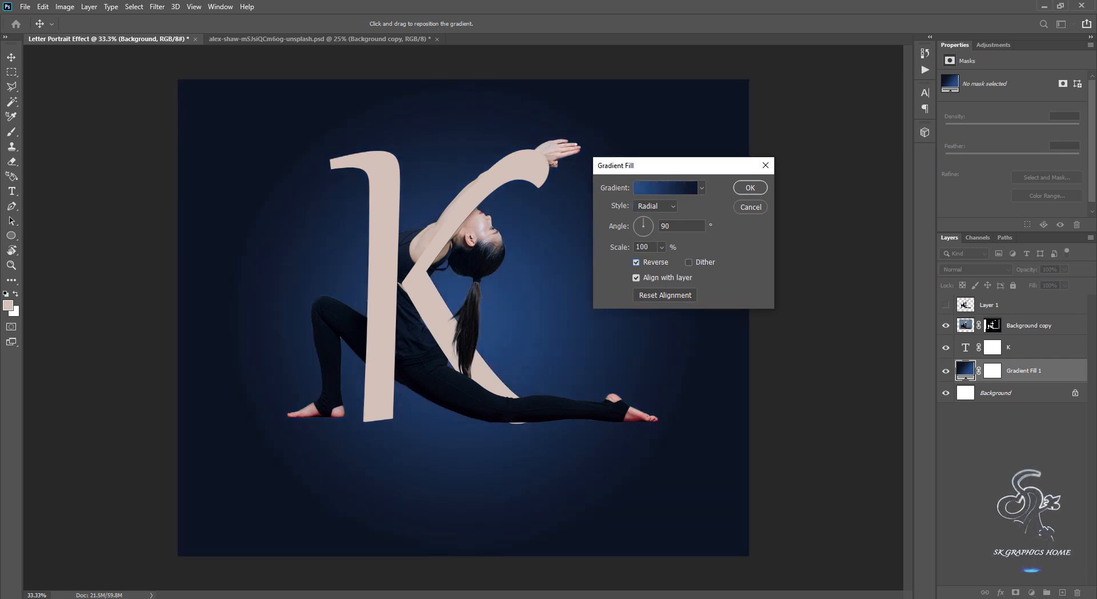
pyautogui.click(661, 246)
pyautogui.moveTo(661, 261); pyautogui.dragTo(668, 261)
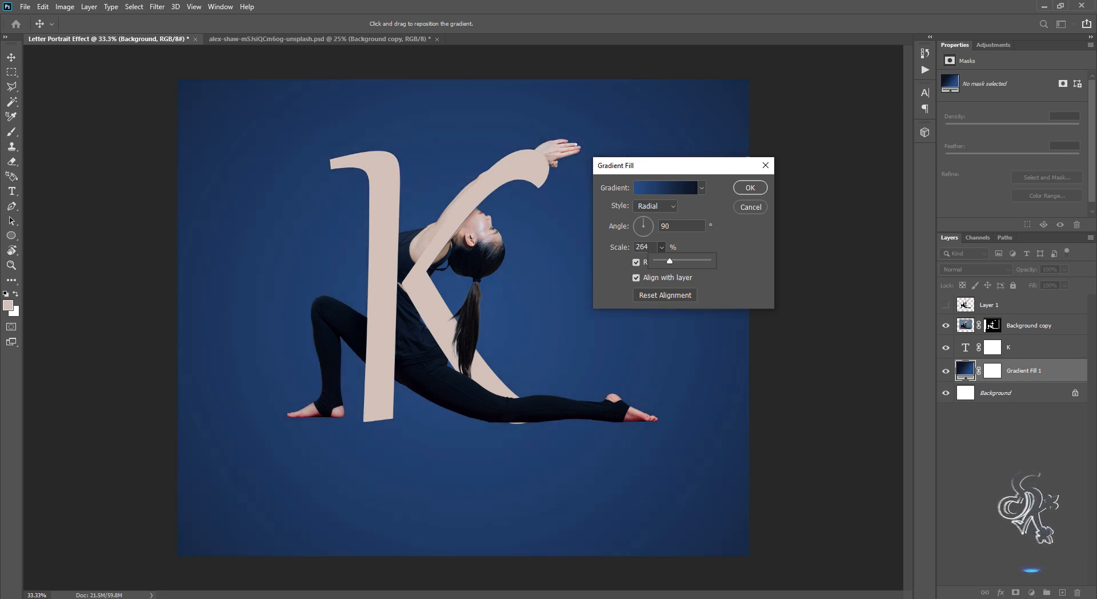
pyautogui.moveTo(667, 261); pyautogui.dragTo(665, 261)
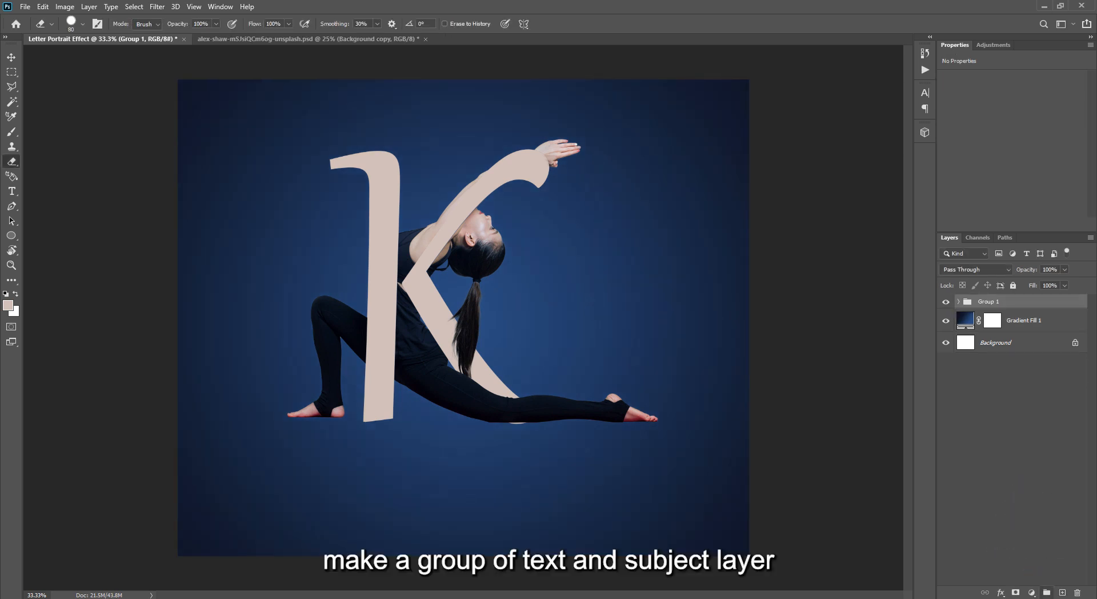
# Rename the group holding the text and subject layers as Letter Portrait Effect.
pyautogui.doubleClick(988, 302)
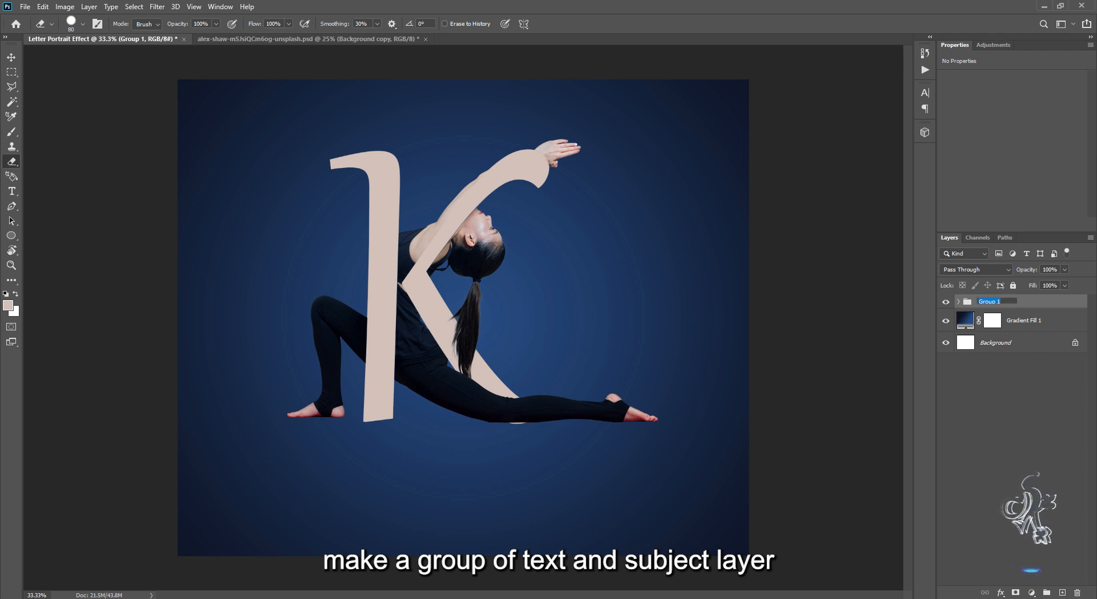
pyautogui.write('Letter Portrait Effect')
pyautogui.press('Return')
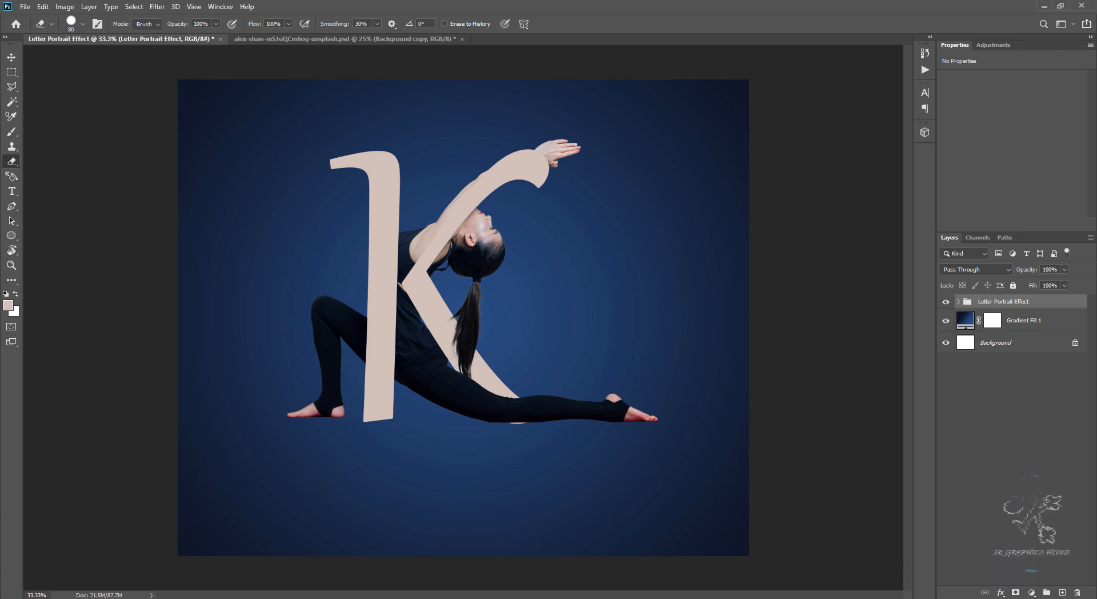
# Duplicate the Letter Portrait Effect group and convert the copy to a smart object.
pyautogui.rightClick(1028, 302)
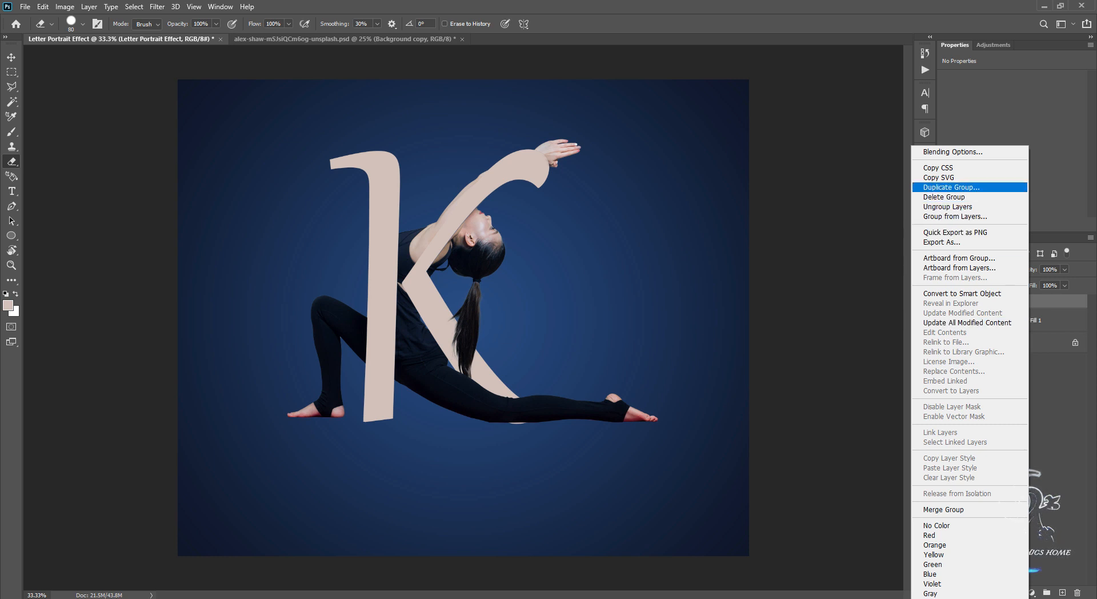
pyautogui.click(951, 186)
pyautogui.click(642, 171)
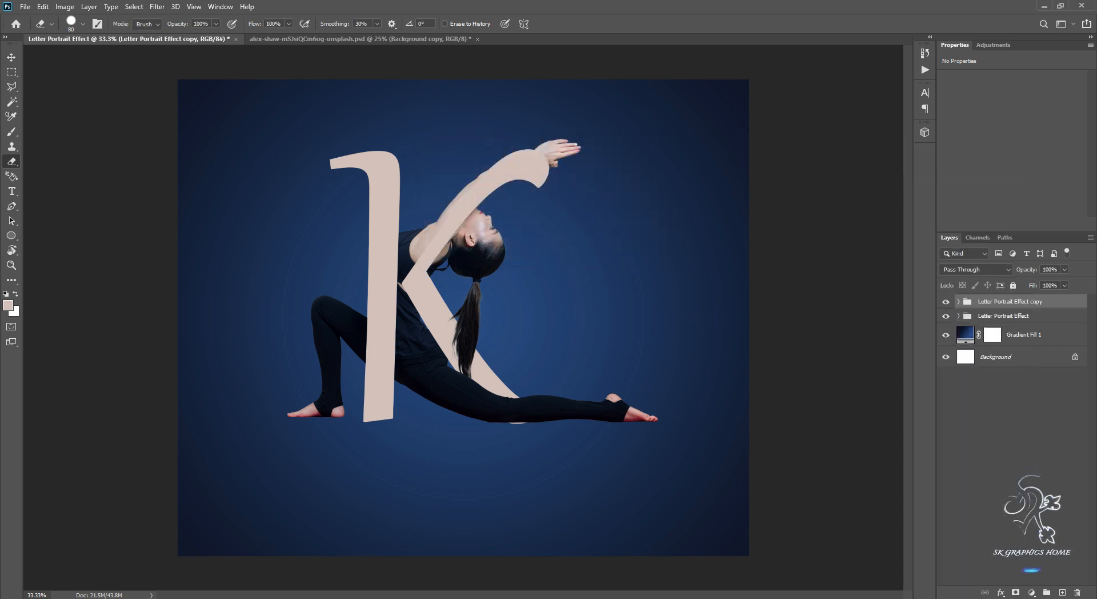
pyautogui.rightClick(1023, 301)
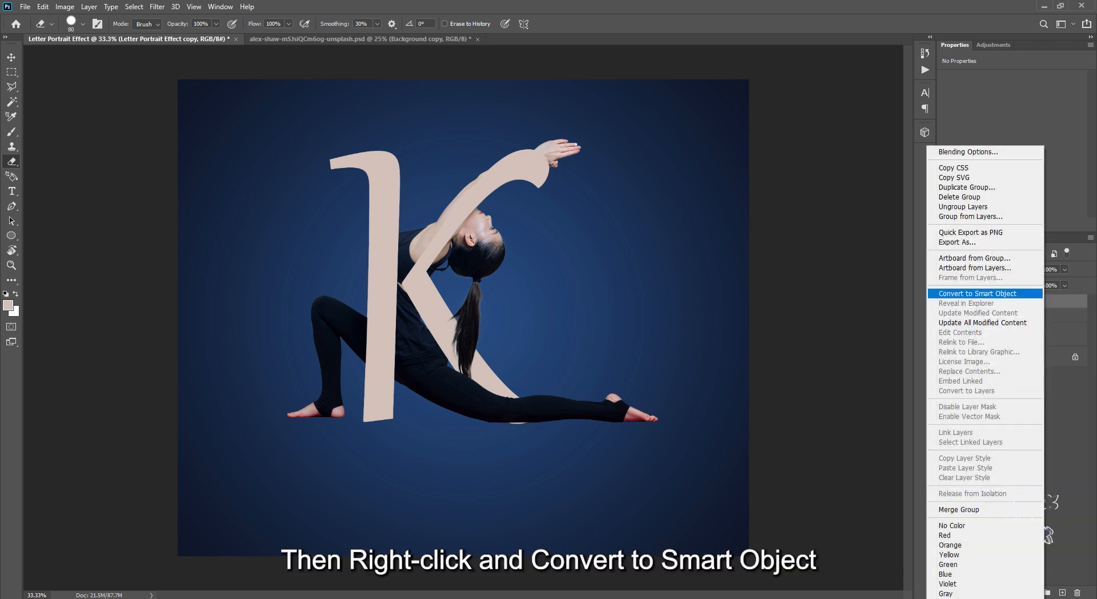
pyautogui.click(964, 294)
# Flip the Letter Portrait Effect copy vertically and move it straight down beneath the feet as a reflection.
pyautogui.hotkey('ctrl', 't')
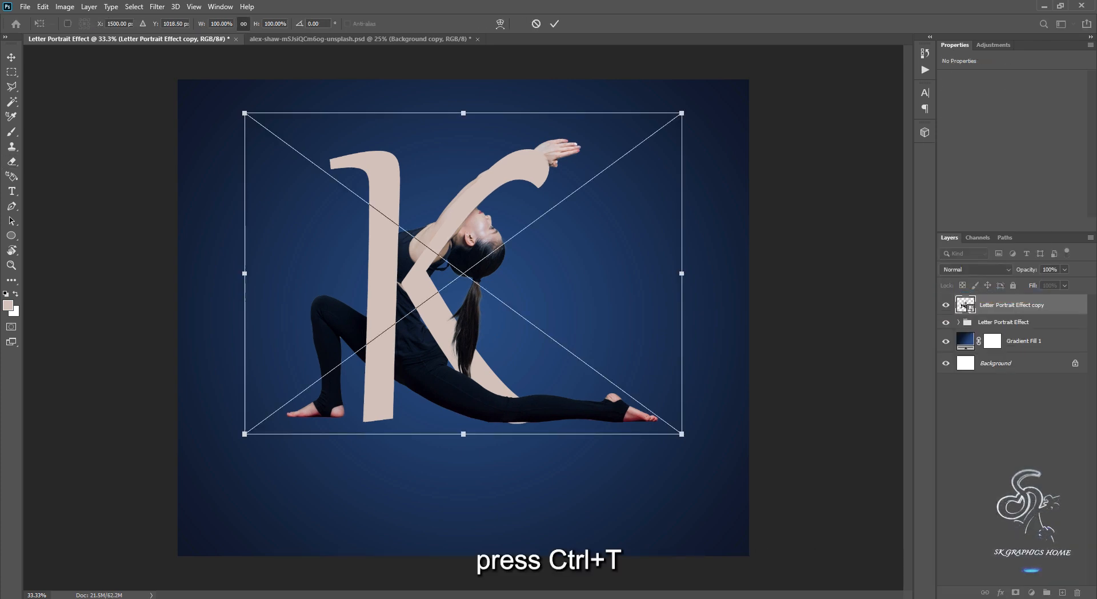
pyautogui.rightClick(495, 217)
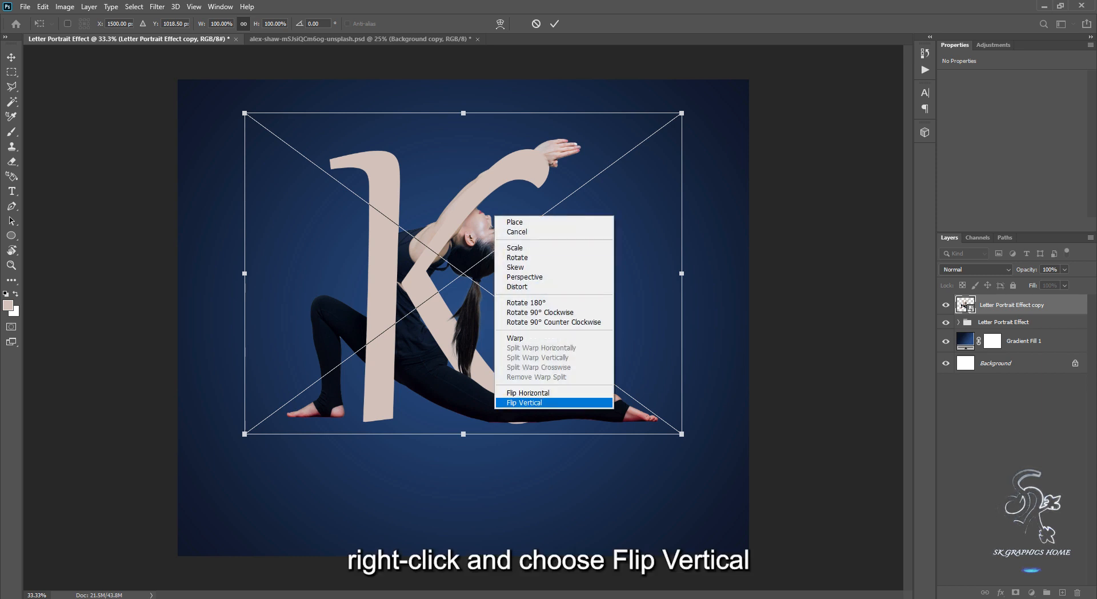
pyautogui.click(524, 402)
pyautogui.moveTo(521, 188); pyautogui.dragTo(550, 472)
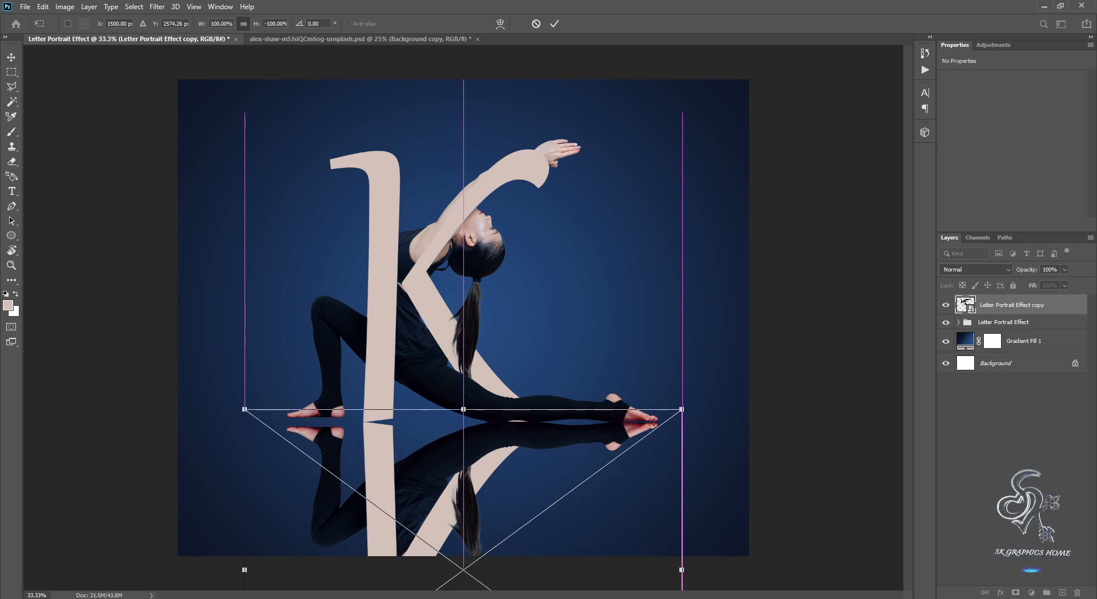
pyautogui.press('Return')
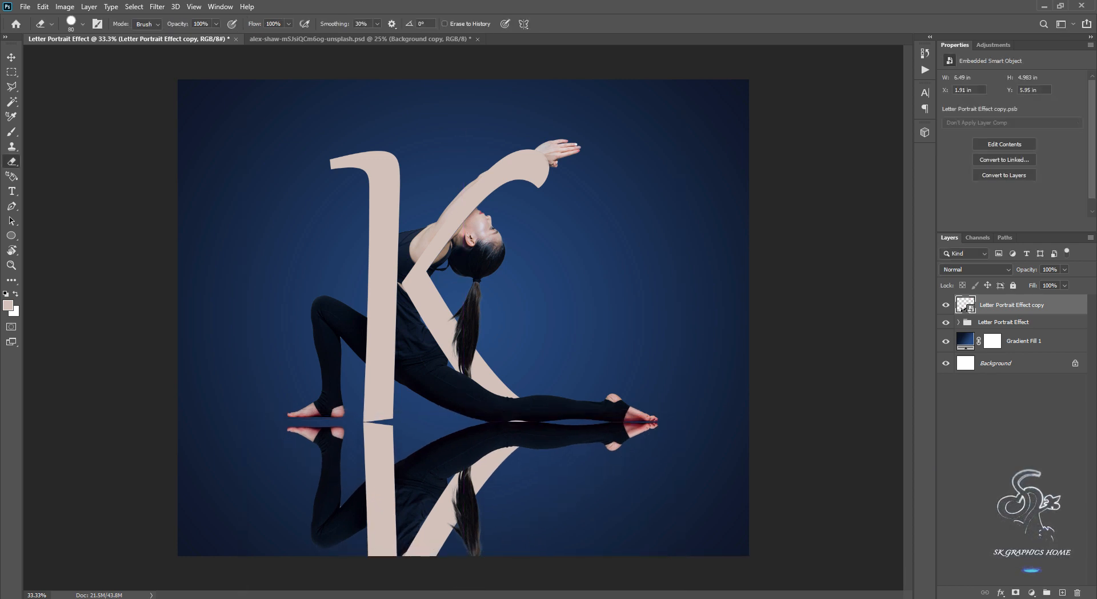
# Place the reflection layer below the original group and warp its upper edge to meet the front foot and the K's stem.
pyautogui.hotkey('ctrl', '[')
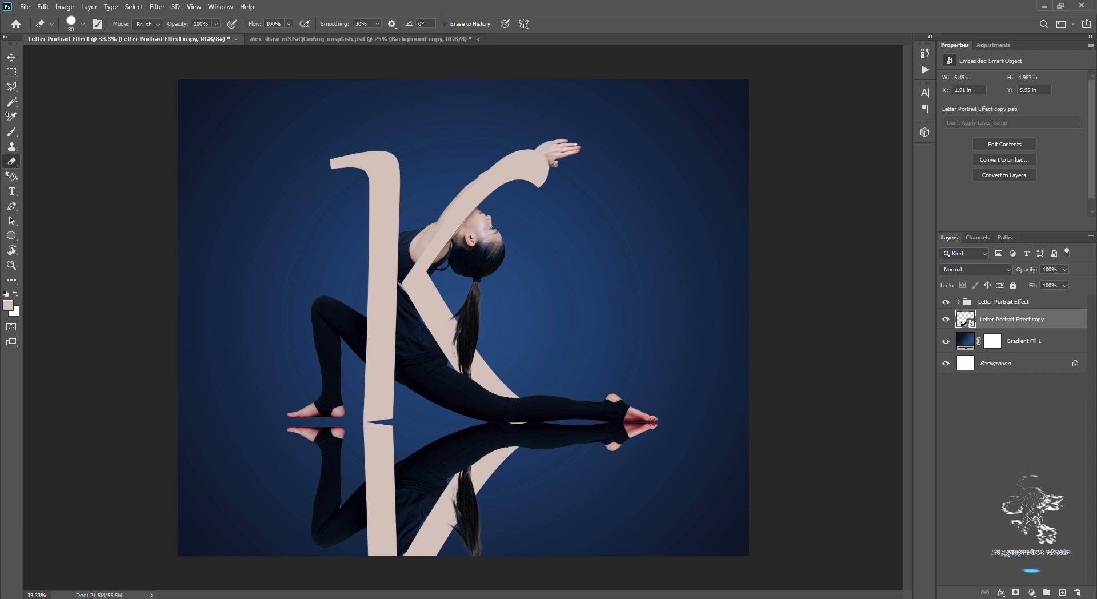
pyautogui.hotkey('ctrl', 't')
pyautogui.rightClick(497, 247)
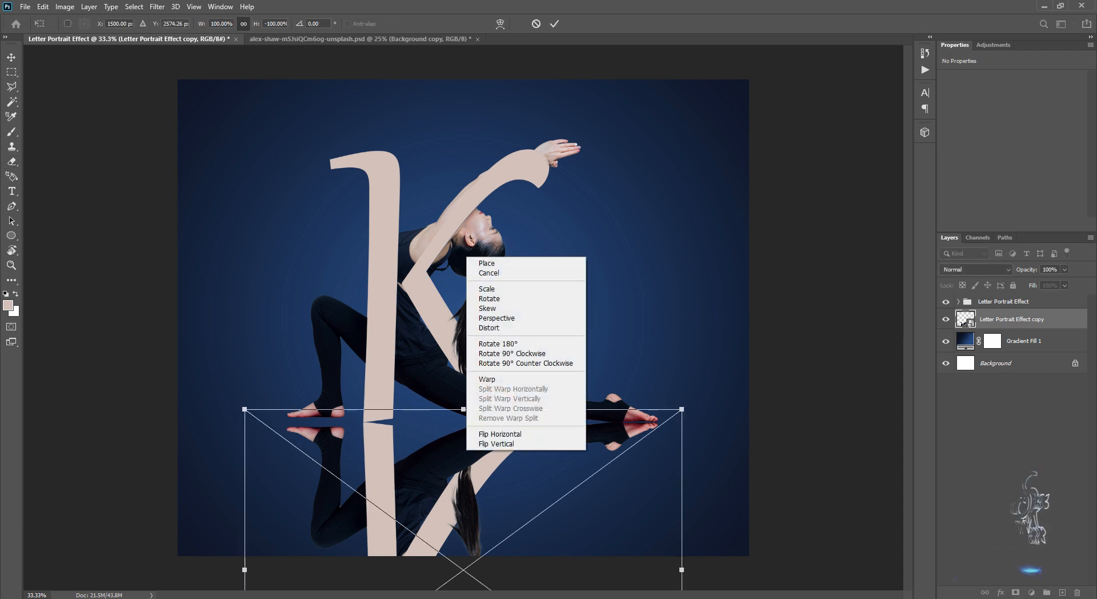
pyautogui.click(523, 436)
pyautogui.moveTo(244, 409); pyautogui.dragTo(246, 393)
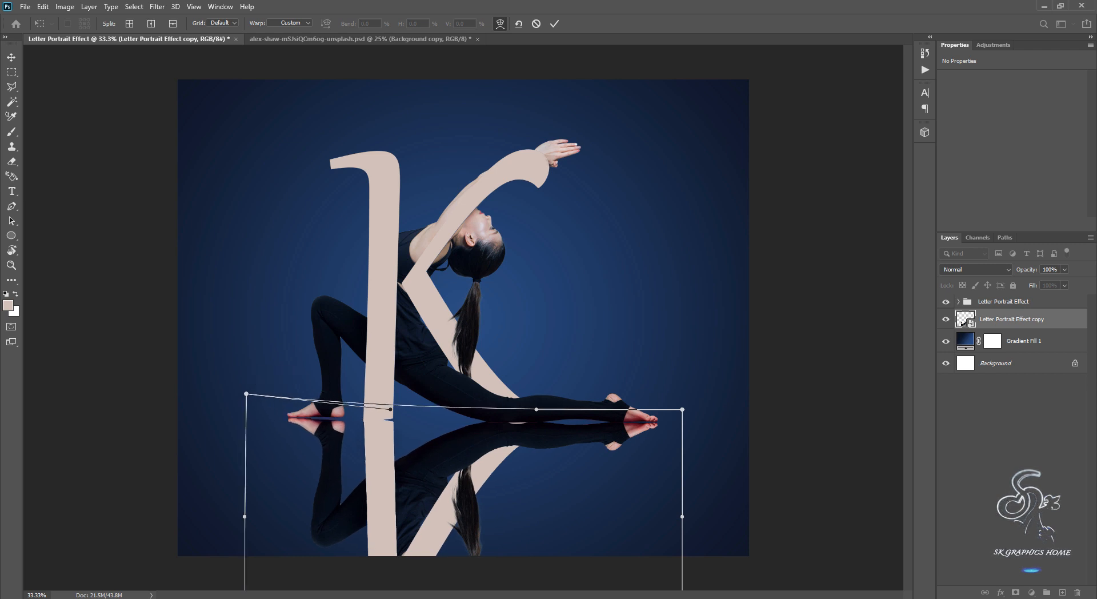
pyautogui.moveTo(390, 409); pyautogui.dragTo(389, 401)
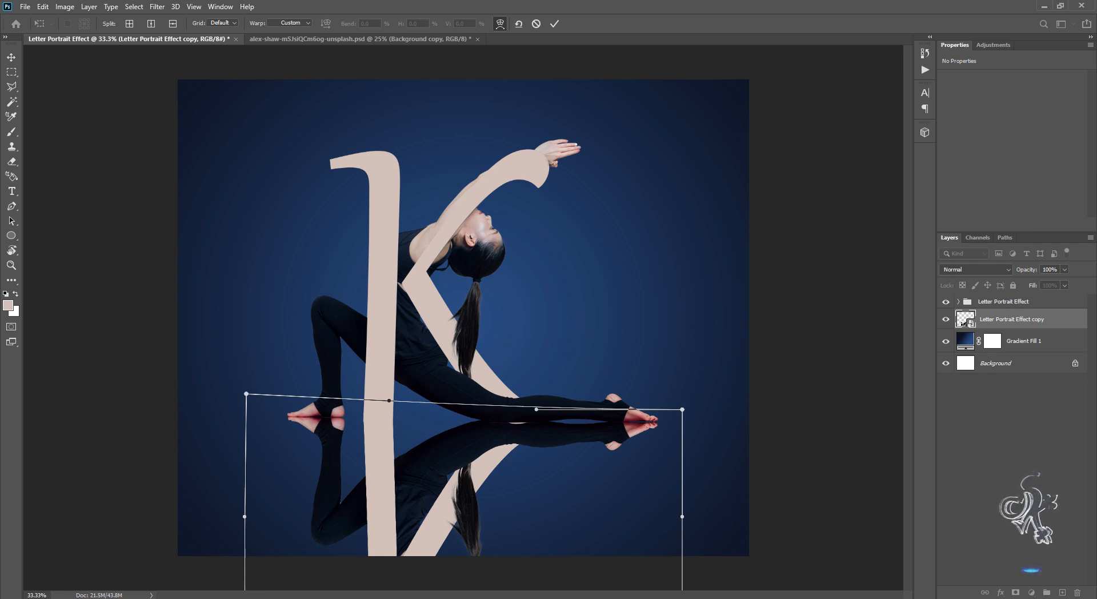
pyautogui.moveTo(682, 409); pyautogui.dragTo(684, 408)
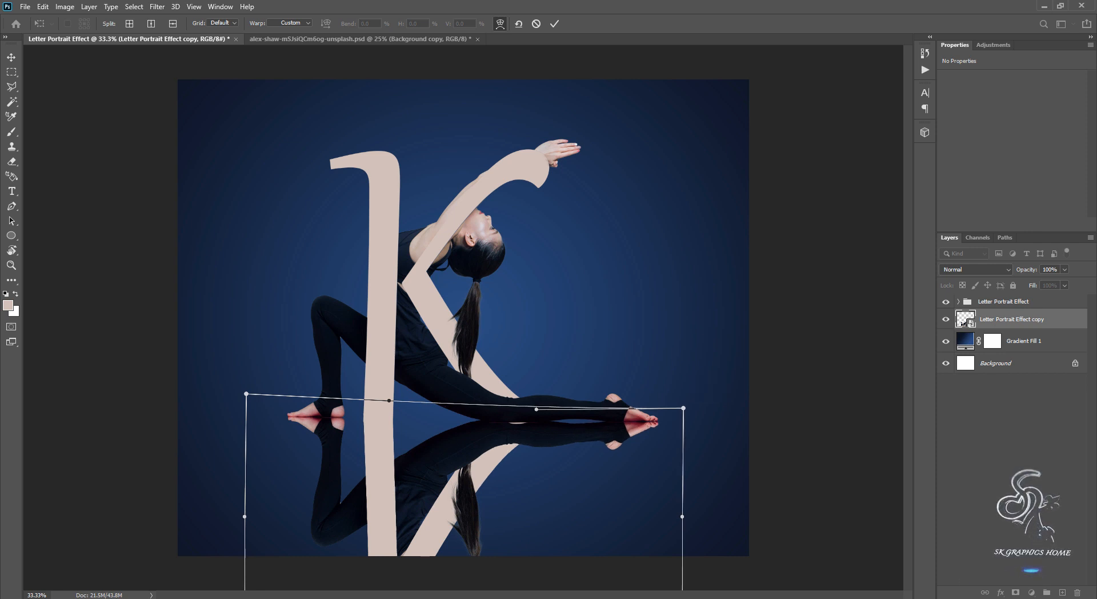
pyautogui.click(554, 23)
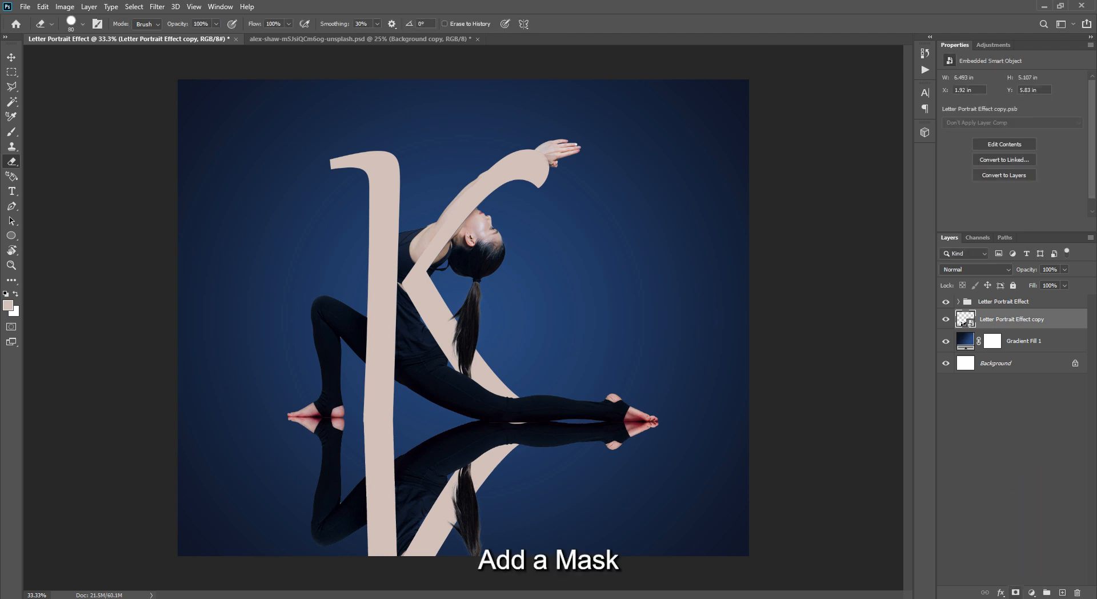
# Add a layer mask to the reflection layer and set the Gradient tool to the Foreground to Background preset with default colours.
pyautogui.click(1016, 593)
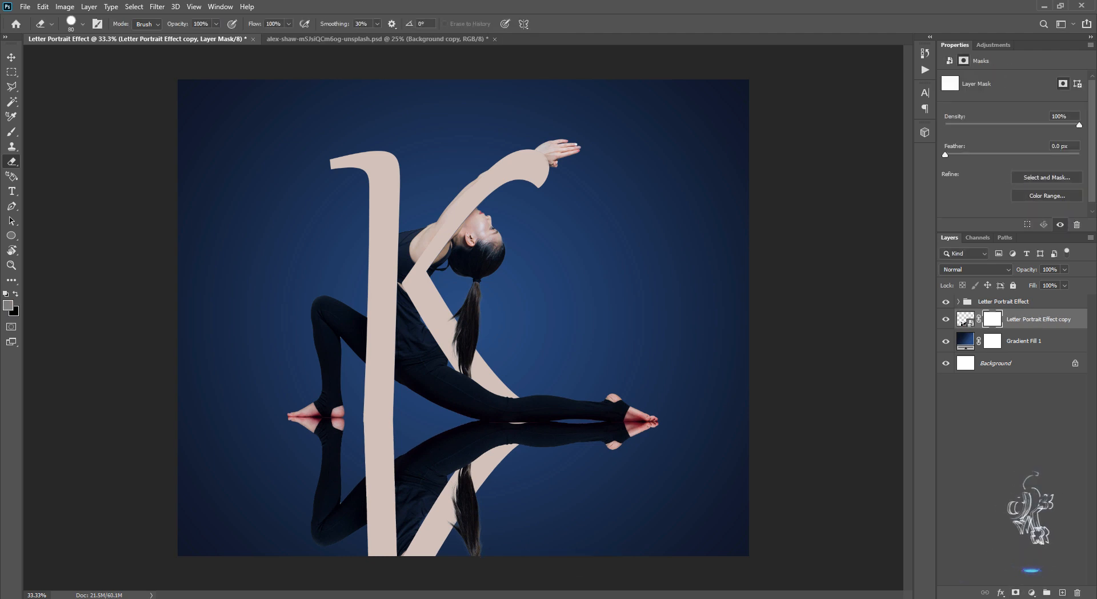
pyautogui.press('g')
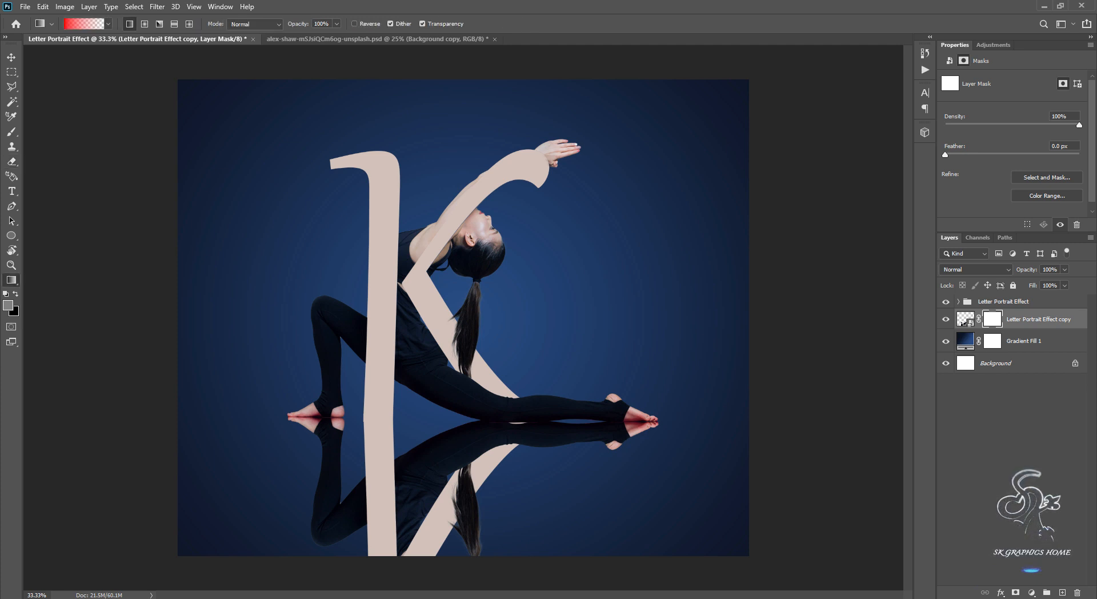
pyautogui.press('d')
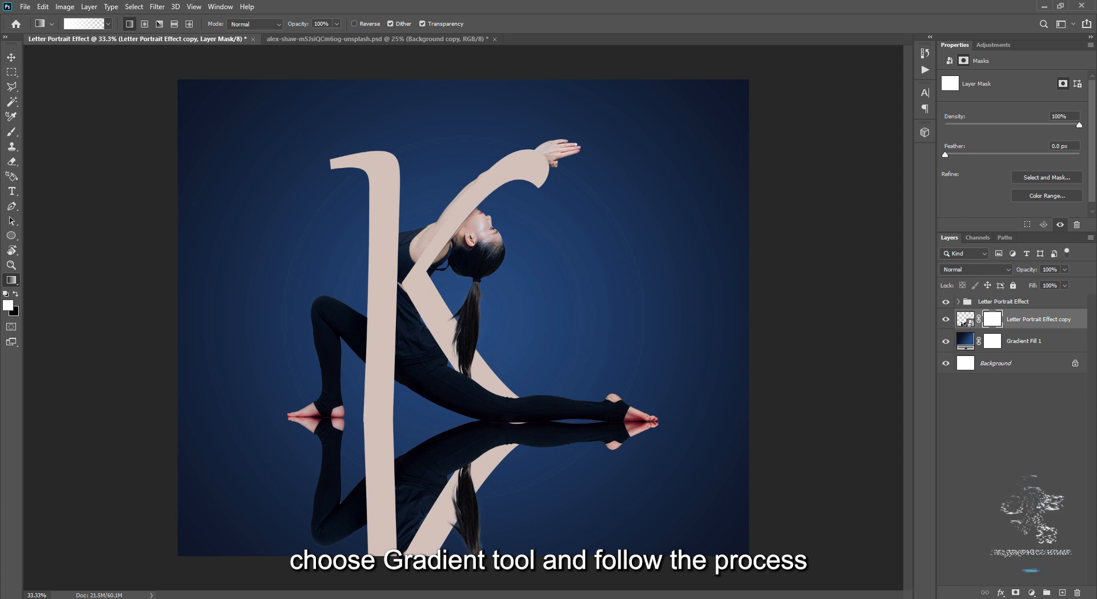
pyautogui.click(84, 24)
pyautogui.click(592, 69)
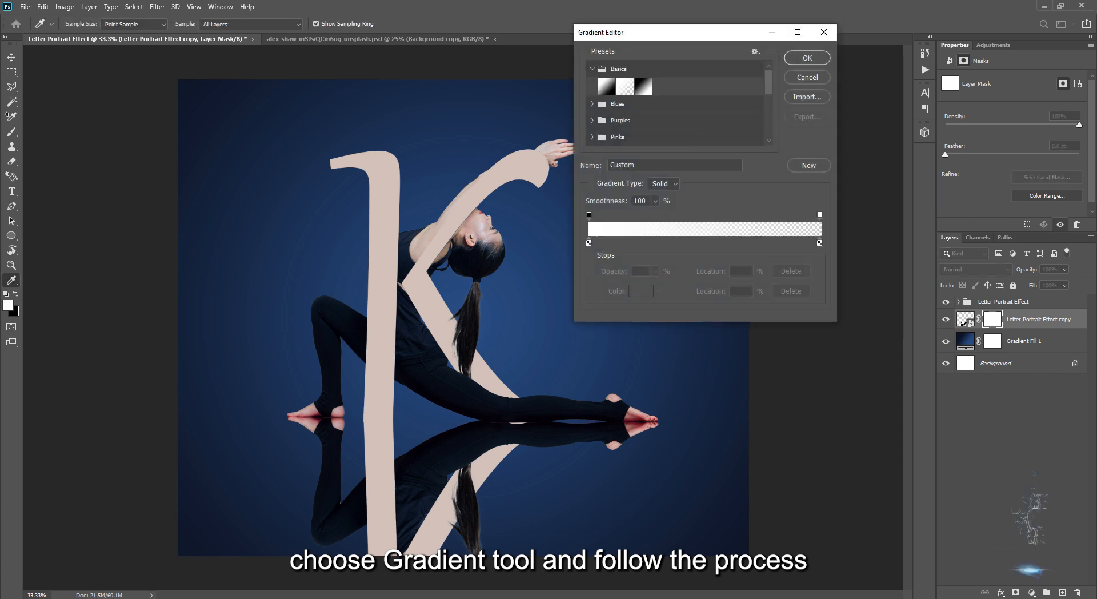
pyautogui.click(607, 86)
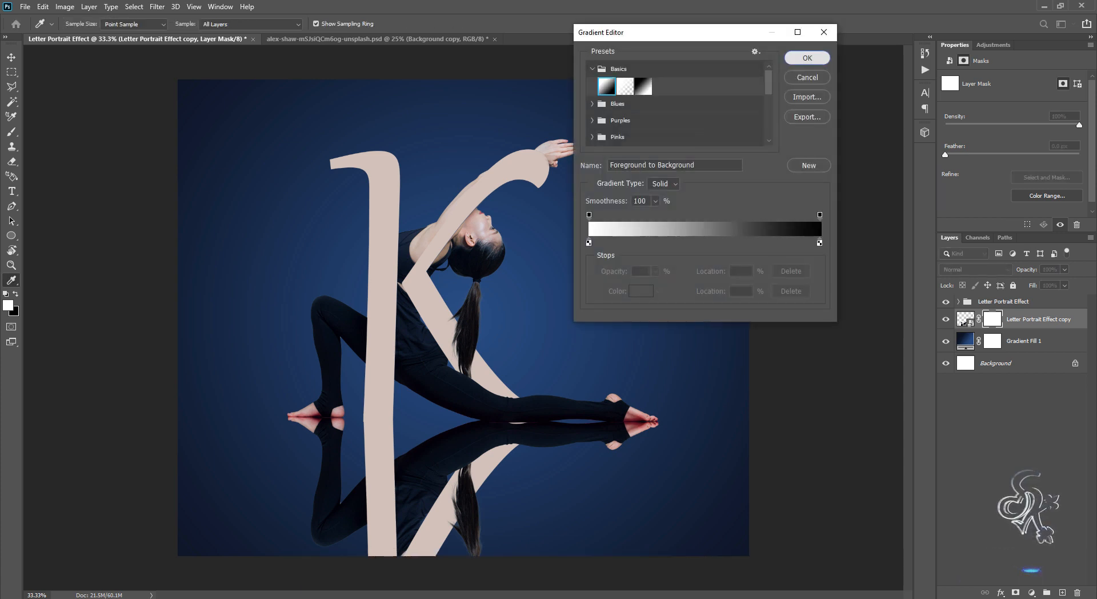
pyautogui.click(807, 58)
# Fade the reflection towards its lower end with a vertical black-to-white gradient on its mask, from below the canvas up to the feet.
pyautogui.hotkey('ctrl', '-')
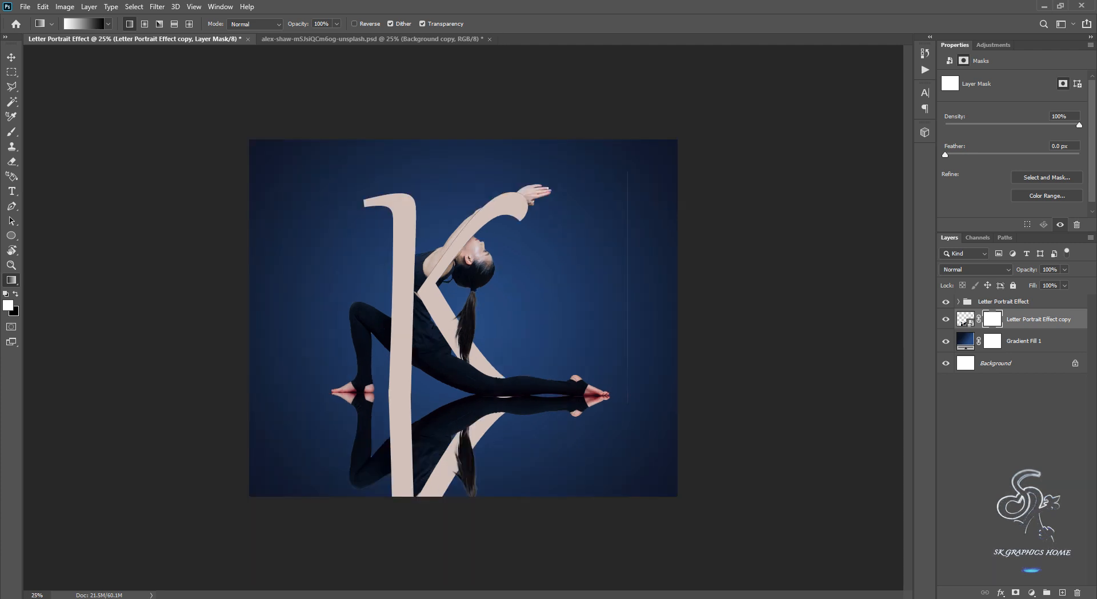
pyautogui.press('x')
pyautogui.moveTo(434, 506); pyautogui.dragTo(434, 400)
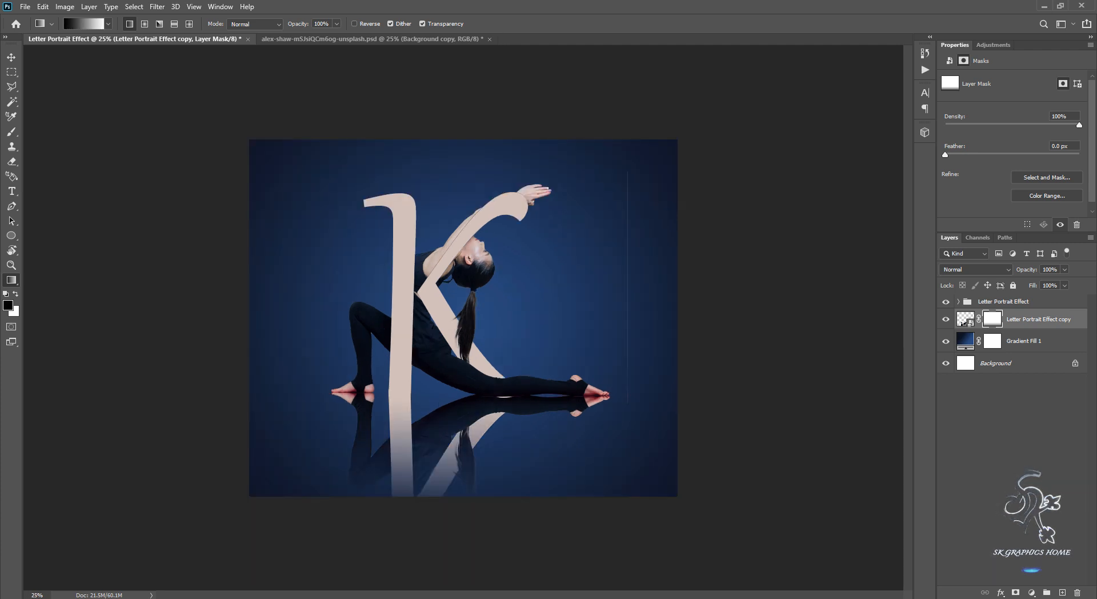
pyautogui.moveTo(432, 526); pyautogui.dragTo(432, 386)
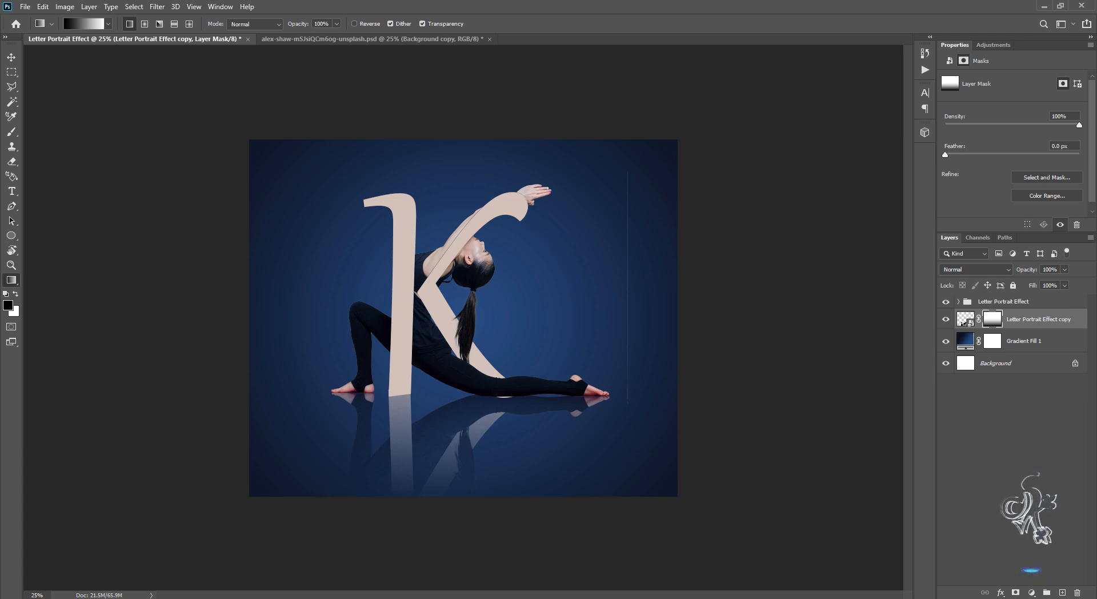
pyautogui.hotkey('ctrl', '+')
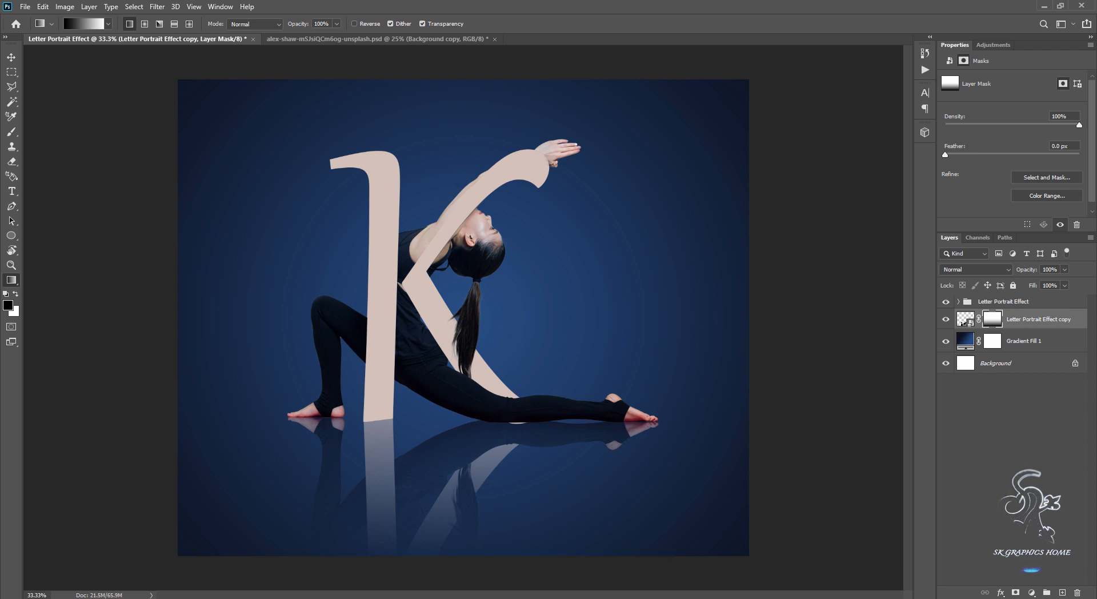
# Reduce the reflection layer's fill to 65%.
pyautogui.click(1064, 285)
pyautogui.moveTo(1065, 297); pyautogui.dragTo(1050, 298)
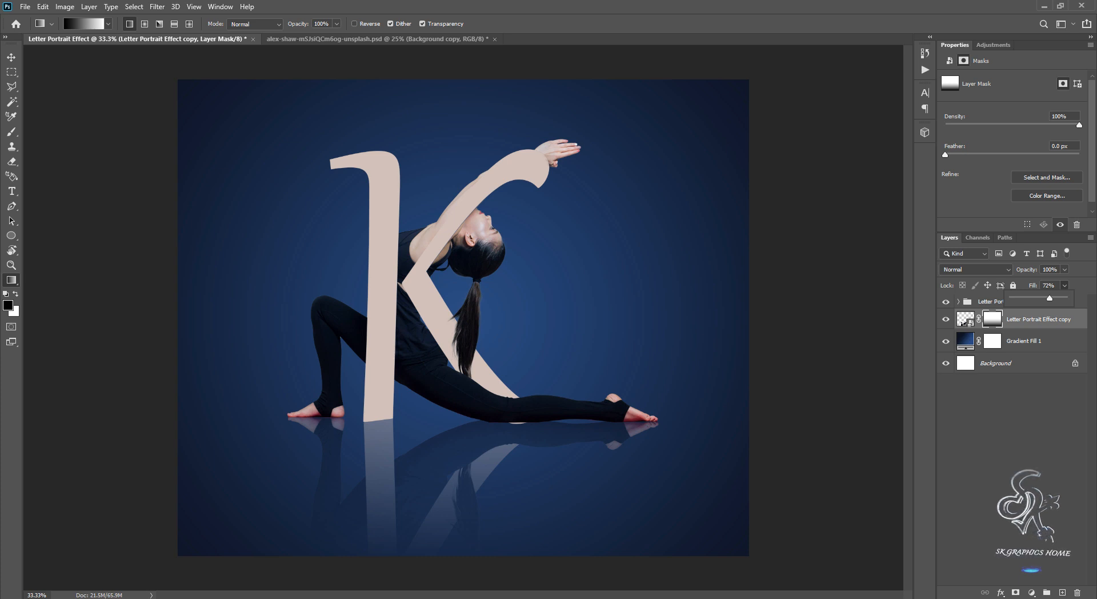
pyautogui.moveTo(1049, 298); pyautogui.dragTo(1046, 297)
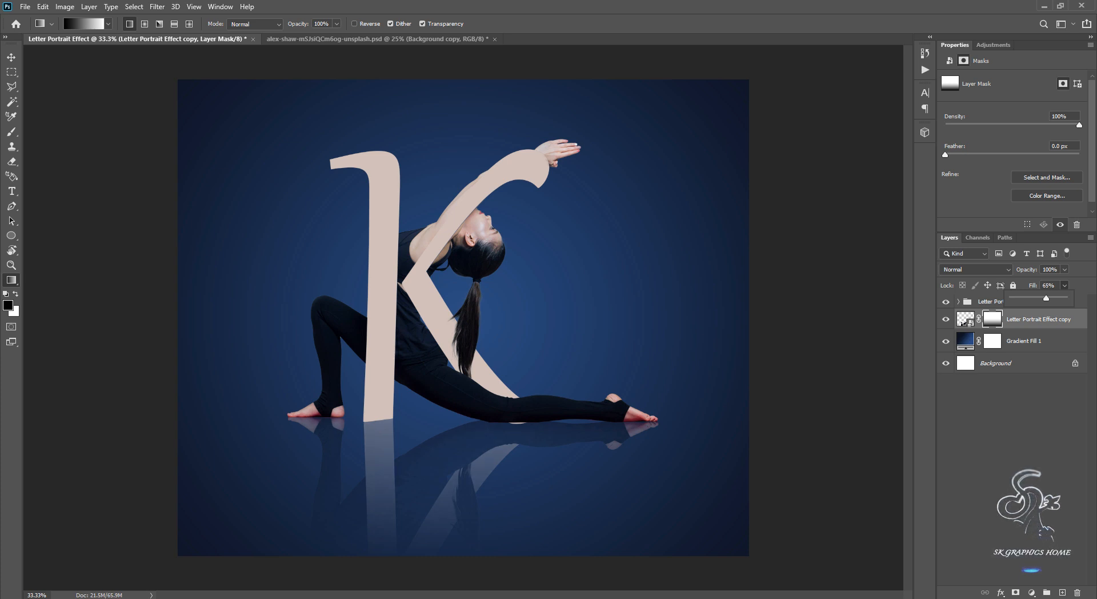
# Show the Text group holding the caption "LETTER PORTRAIT EFFECT IN PHOTOSHOP" at the top of the layer stack.
pyautogui.click(993, 302)
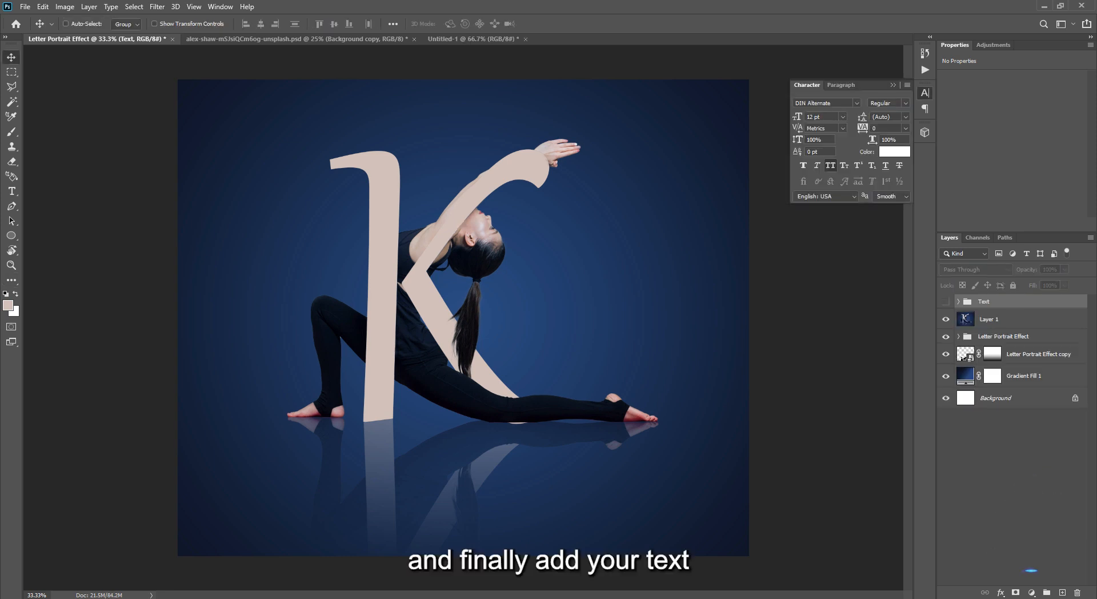
pyautogui.click(945, 301)
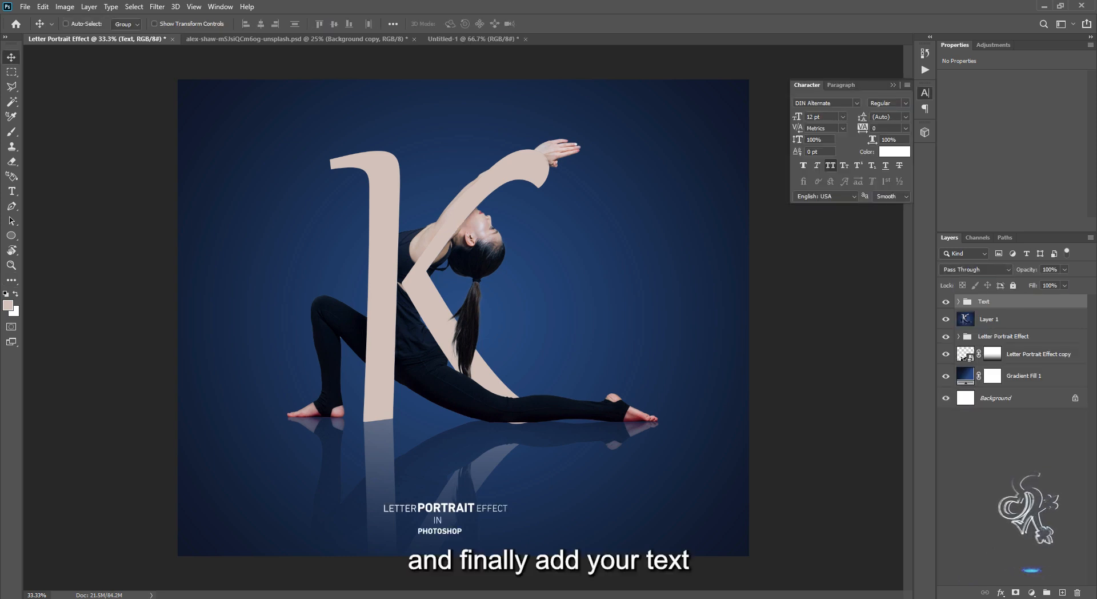